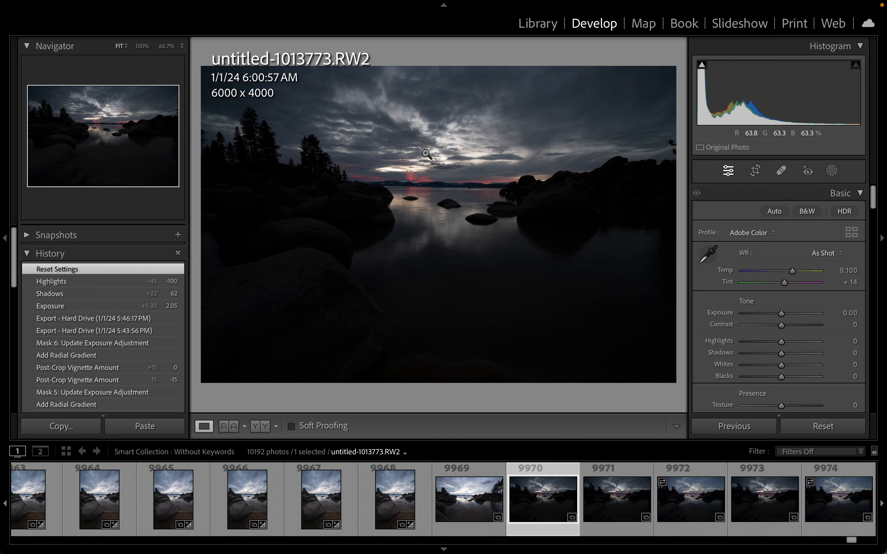
Inspect the sky, horizon and shoreline of the unedited dark photo at 100% zoom
{"action": "left_click", "coordinate": [422, 174]}
{"action": "scroll", "coordinate": [421, 173], "scroll_direction": "right", "scroll_amount": 10}
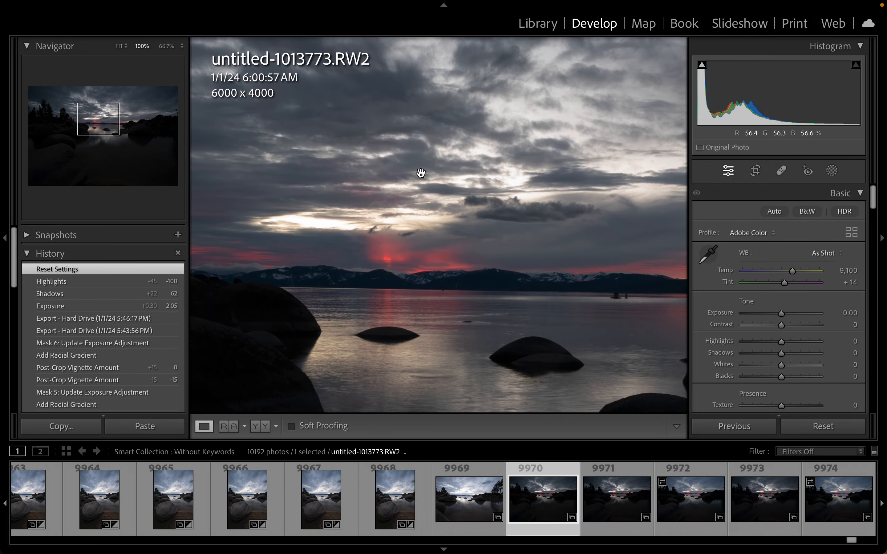
{"action": "scroll", "coordinate": [421, 173], "scroll_direction": "up", "scroll_amount": 10}
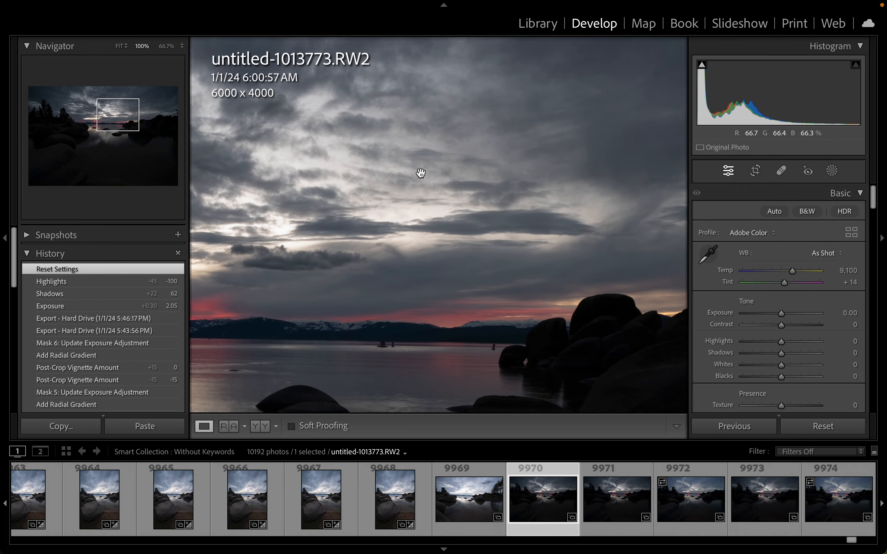
{"action": "left_click", "coordinate": [421, 173]}
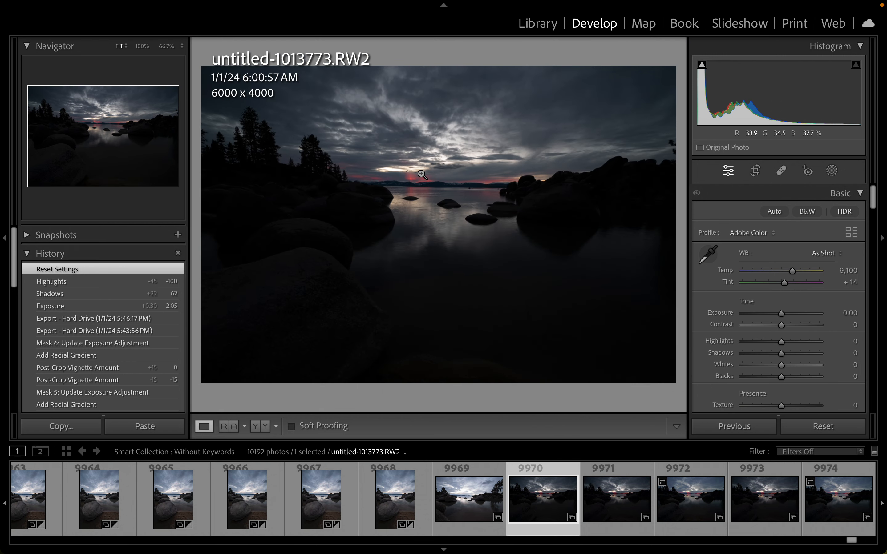
{"action": "left_click", "coordinate": [493, 171]}
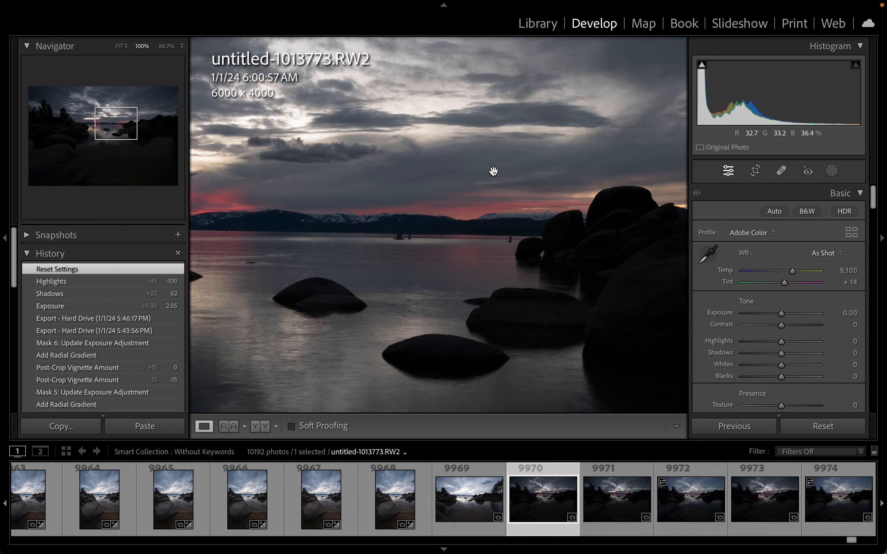
{"action": "scroll", "coordinate": [494, 171], "scroll_direction": "left", "scroll_amount": 10}
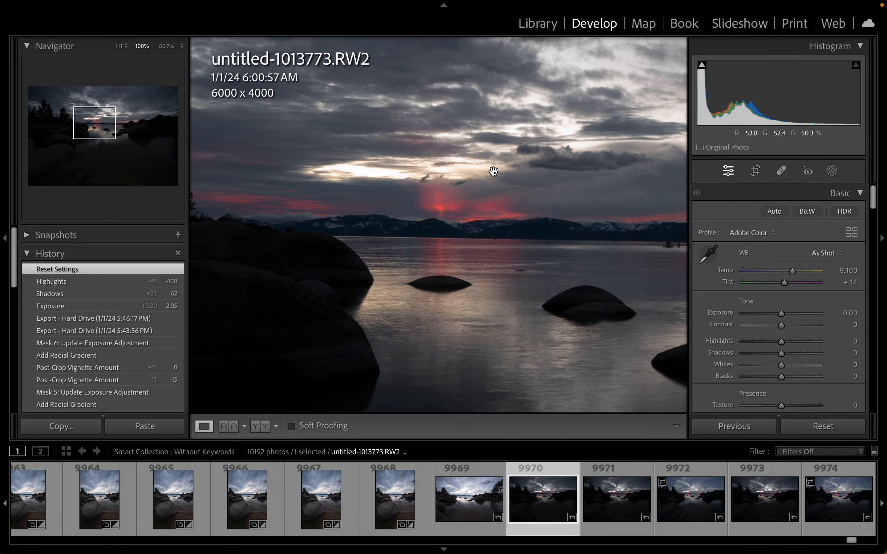
{"action": "left_click", "coordinate": [494, 172]}
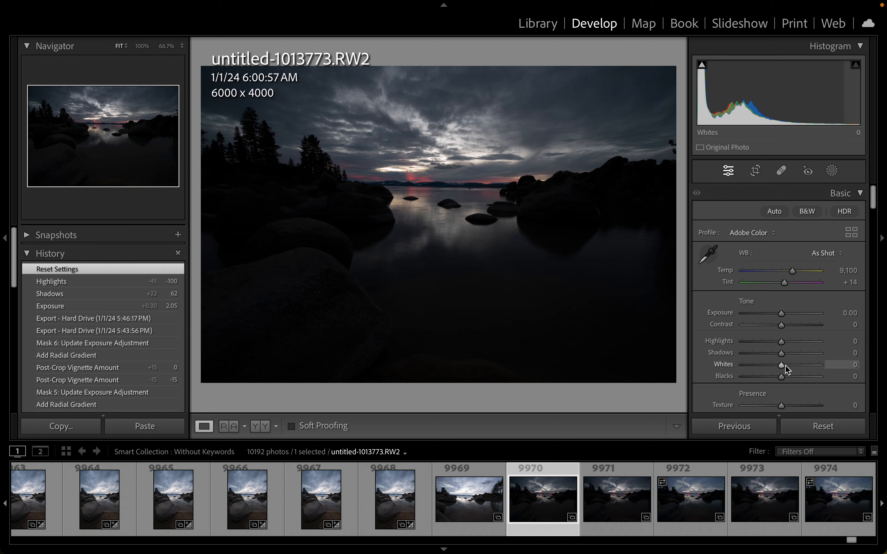
Brighten the photo by setting Exposure to +2.10 and Shadows to +100
{"action": "mouse_move", "coordinate": [781, 354]}
{"action": "left_mouse_down"}
{"action": "mouse_move", "coordinate": [825, 363]}
{"action": "mouse_move", "coordinate": [777, 368]}
{"action": "mouse_move", "coordinate": [784, 363]}
{"action": "left_mouse_up"}
{"action": "left_click_drag", "start_coordinate": [783, 316], "coordinate": [797, 315]}
{"action": "left_click_drag", "start_coordinate": [781, 353], "coordinate": [832, 357]}
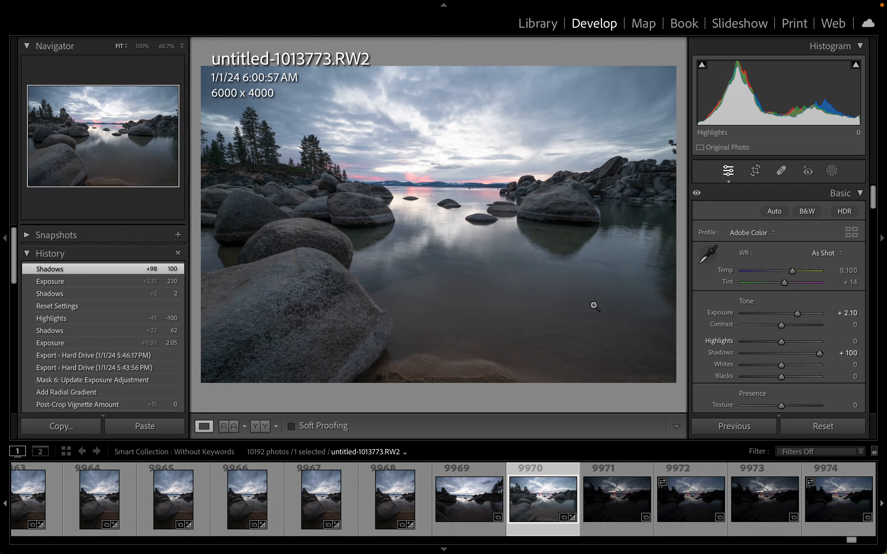
Examine the brightened boulders on both shores and the horizon at 100% zoom
{"action": "left_click", "coordinate": [333, 200]}
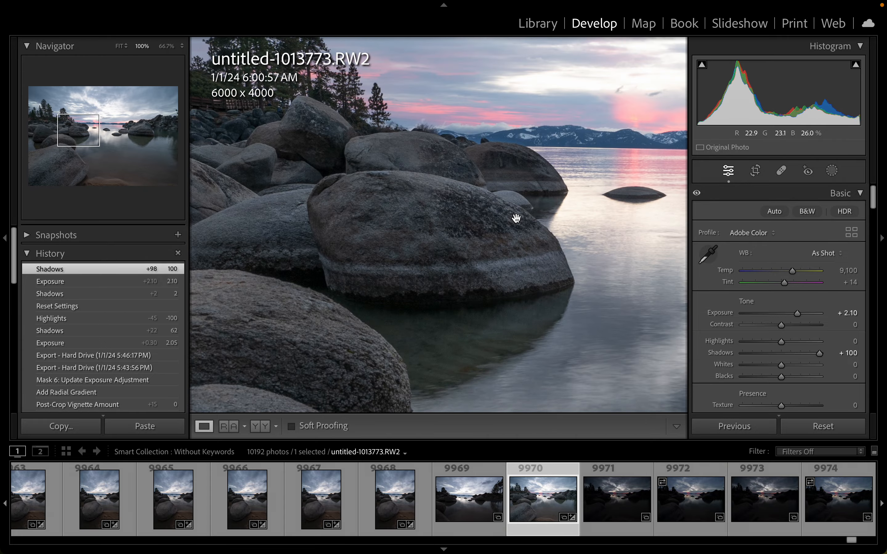
{"action": "scroll", "coordinate": [515, 217], "scroll_direction": "right", "scroll_amount": 10}
{"action": "scroll", "coordinate": [515, 217], "scroll_direction": "down", "scroll_amount": 3}
{"action": "scroll", "coordinate": [516, 218], "scroll_direction": "right", "scroll_amount": 3}
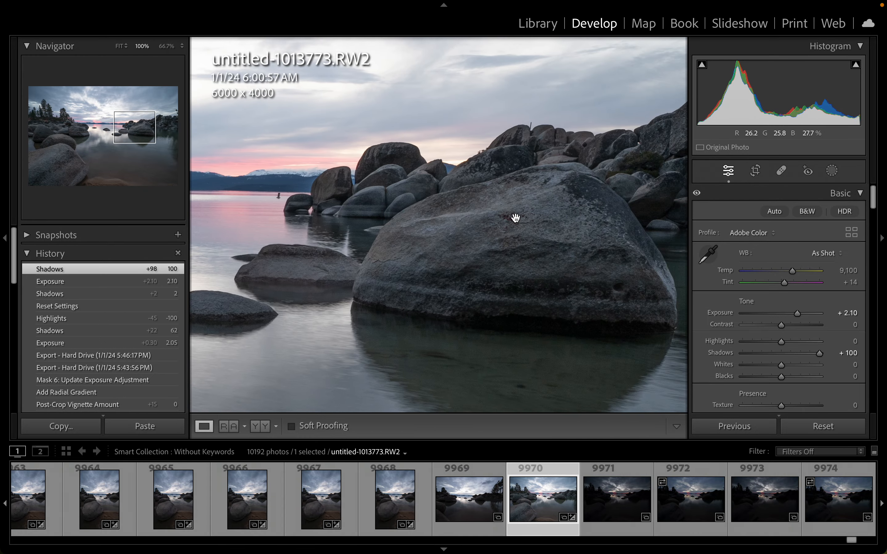
{"action": "scroll", "coordinate": [516, 218], "scroll_direction": "up", "scroll_amount": 3}
{"action": "scroll", "coordinate": [516, 217], "scroll_direction": "left", "scroll_amount": 5}
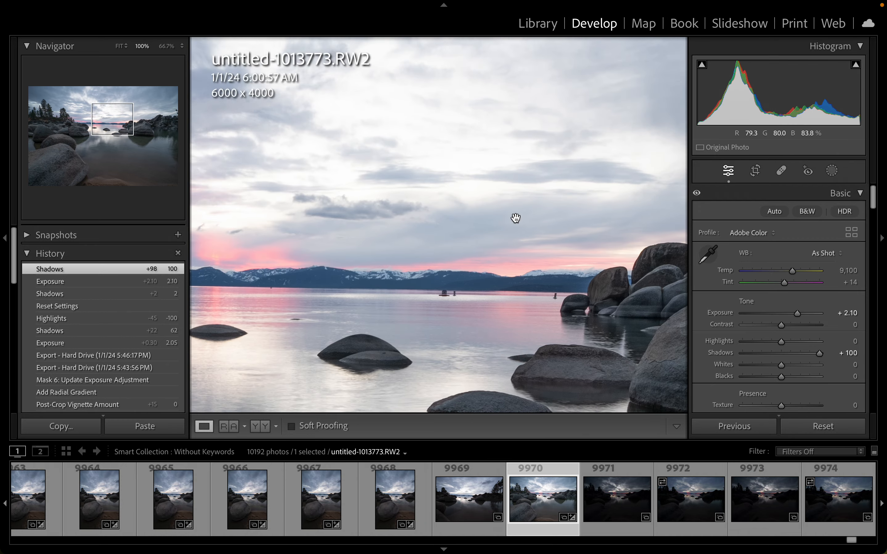
Compare the large shoreline boulder before and after the adjustments, and inspect its recovered detail and the distant waterline at 200% zoom
{"action": "scroll", "coordinate": [516, 218], "scroll_direction": "right", "scroll_amount": 5}
{"action": "key", "text": "backslash"}
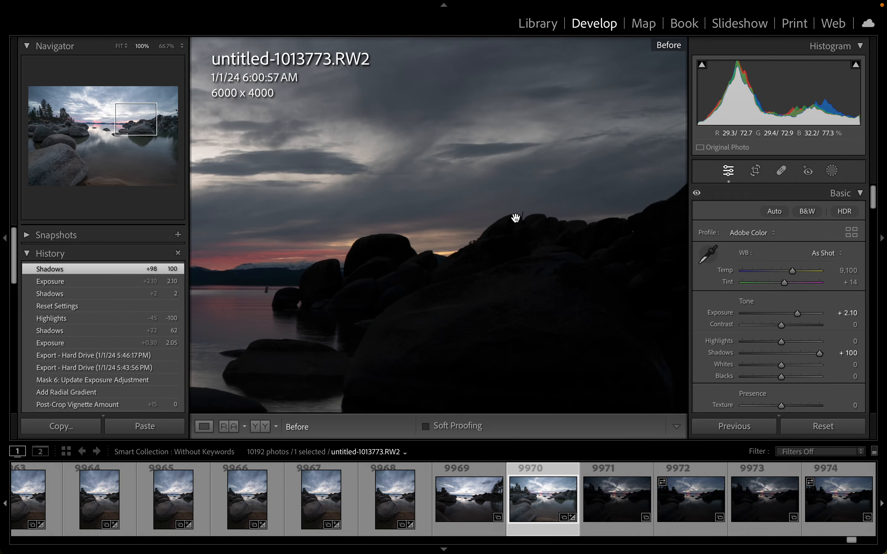
{"action": "key", "text": "backslash"}
{"action": "key", "text": "super+equal"}
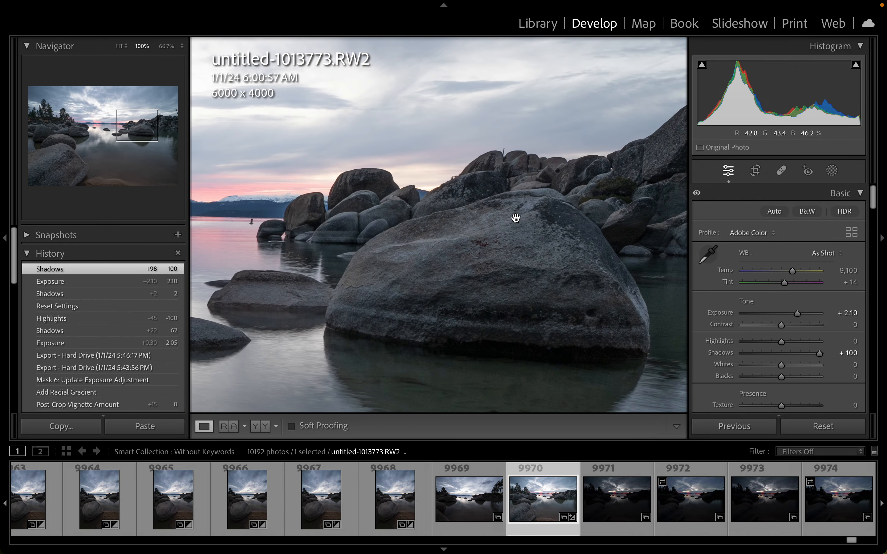
{"action": "scroll", "coordinate": [516, 217], "scroll_direction": "down", "scroll_amount": 2}
{"action": "scroll", "coordinate": [515, 218], "scroll_direction": "right", "scroll_amount": 10}
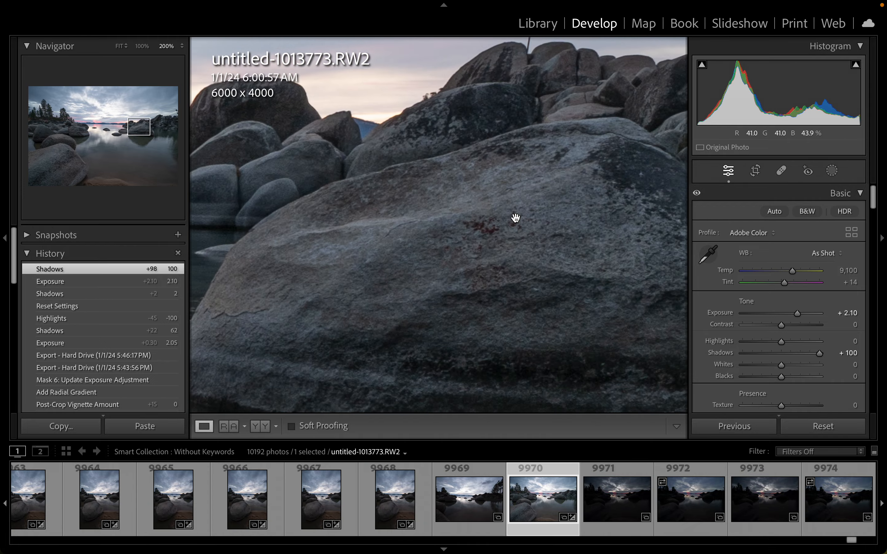
{"action": "scroll", "coordinate": [515, 217], "scroll_direction": "left", "scroll_amount": 10}
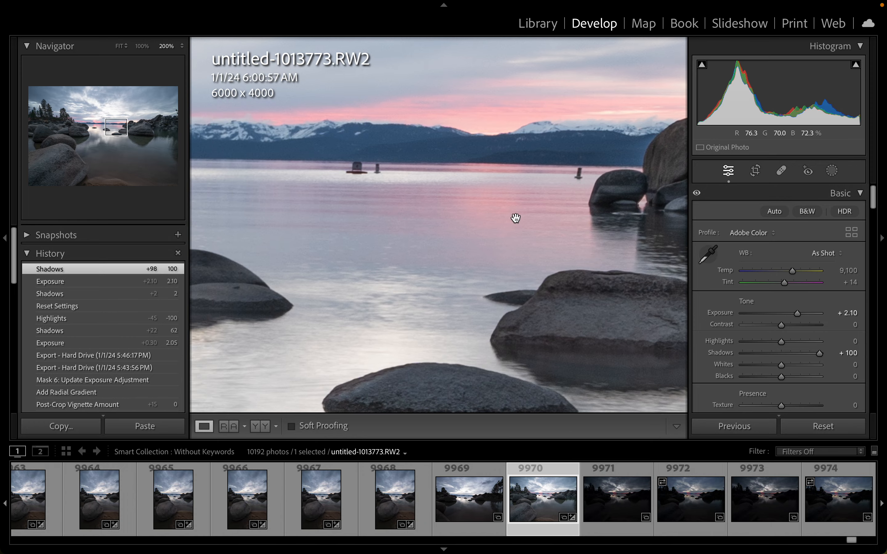
Reset all develop adjustments on the whole photo
{"action": "left_click", "coordinate": [516, 218]}
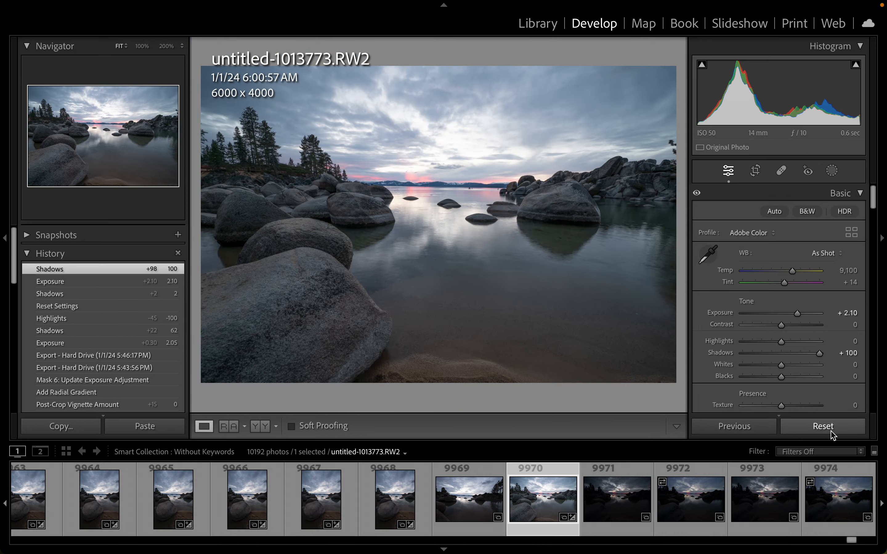
{"action": "left_click", "coordinate": [823, 427]}
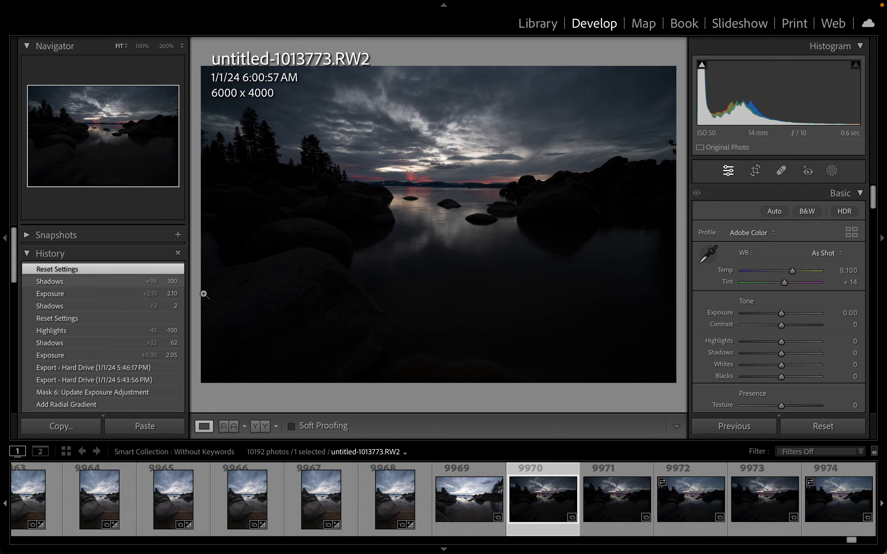
Brighten the dark photo moderately, setting Exposure to +1.45 and Shadows to +44
{"action": "left_click", "coordinate": [549, 193]}
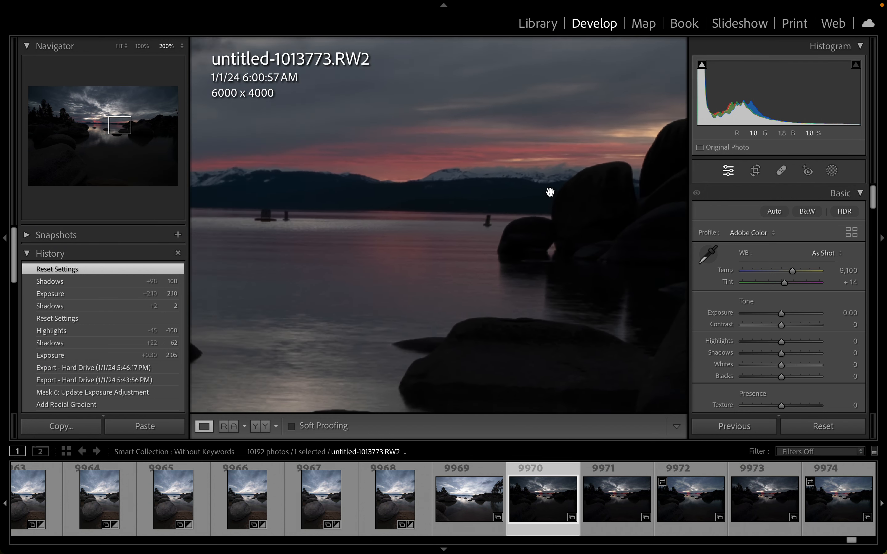
{"action": "left_click", "coordinate": [549, 193]}
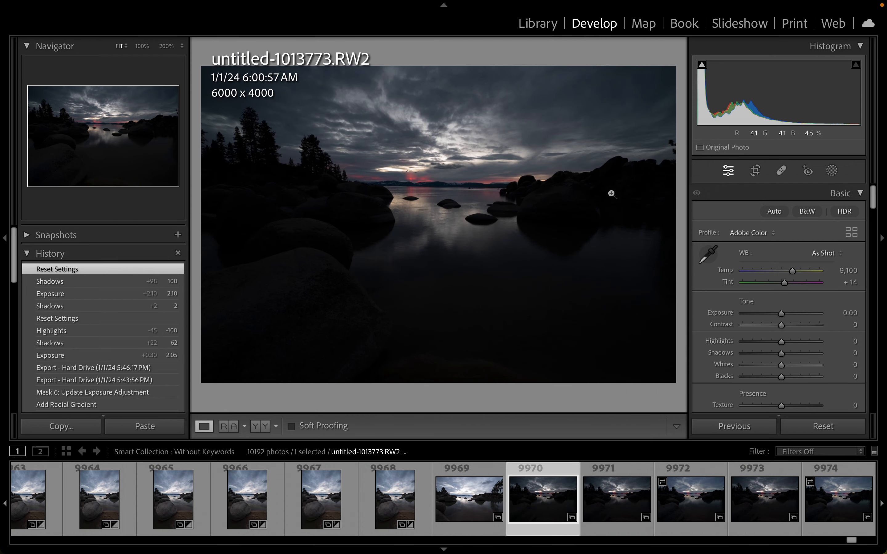
{"action": "left_click_drag", "start_coordinate": [782, 317], "coordinate": [794, 318]}
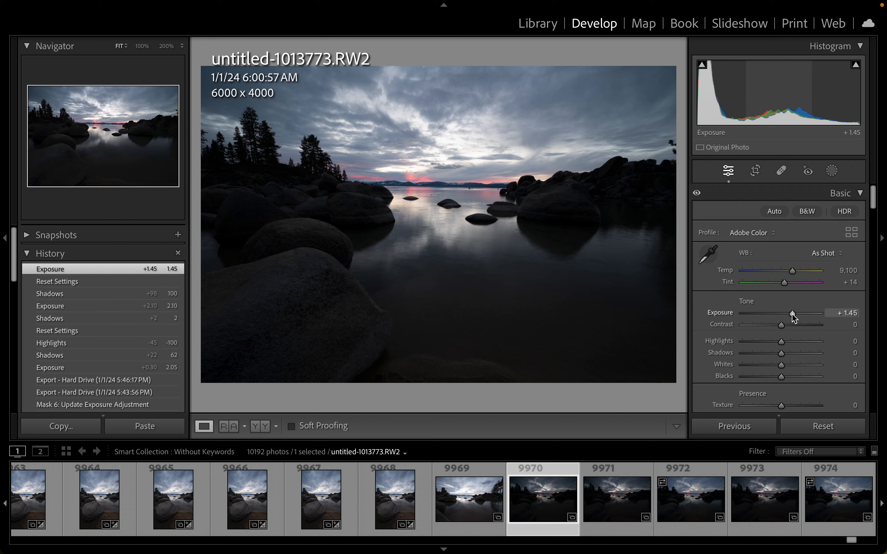
{"action": "mouse_move", "coordinate": [781, 354]}
{"action": "left_mouse_down"}
{"action": "mouse_move", "coordinate": [822, 354]}
{"action": "mouse_move", "coordinate": [798, 354]}
{"action": "left_mouse_up"}
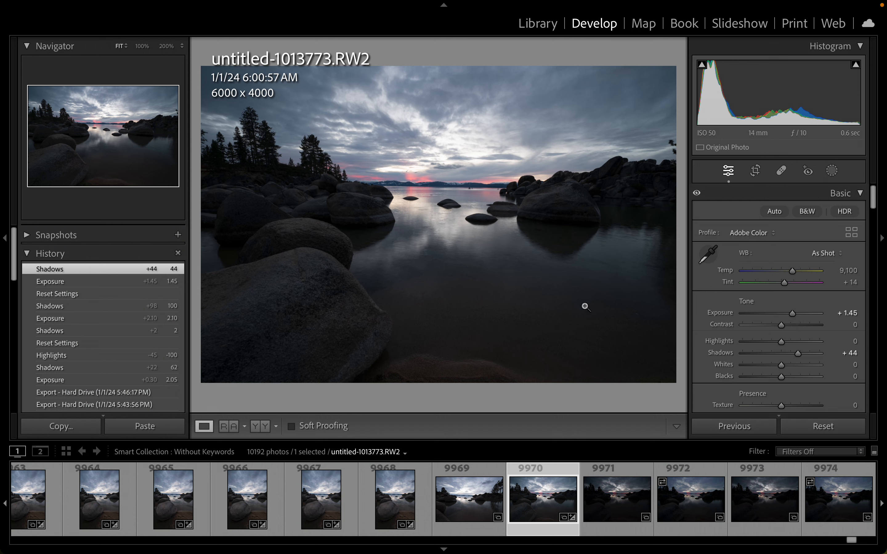
Examine the pink horizon, mountains and water at 200% zoom for distracting objects
{"action": "left_click", "coordinate": [405, 193]}
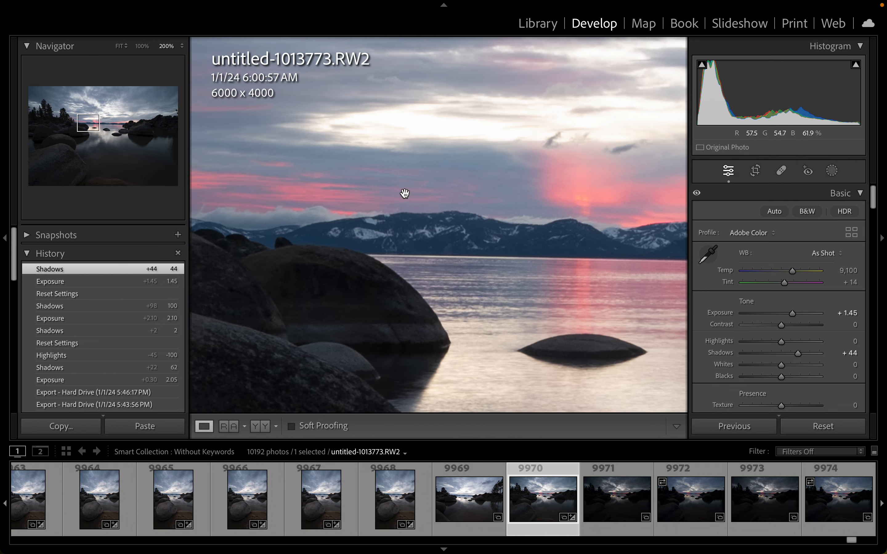
{"action": "scroll", "coordinate": [405, 193], "scroll_direction": "left", "scroll_amount": 5}
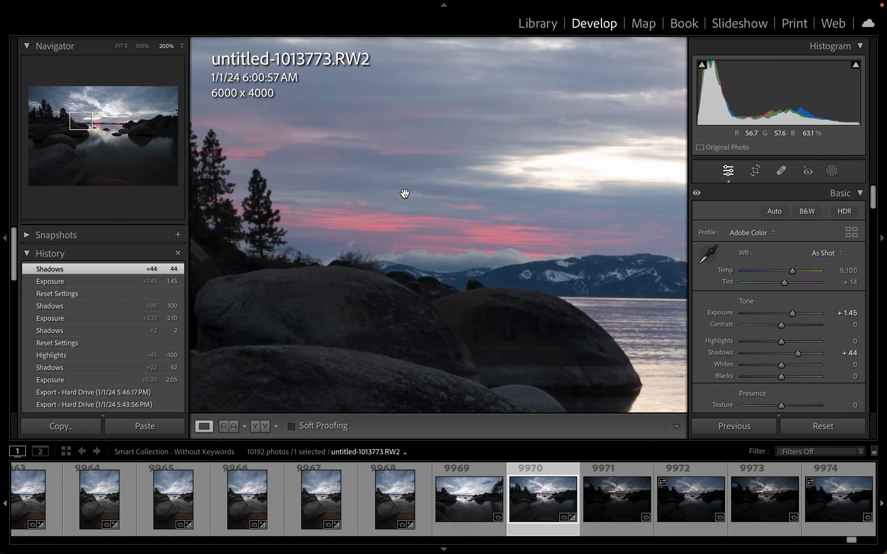
{"action": "scroll", "coordinate": [573, 250], "scroll_direction": "right", "scroll_amount": 10}
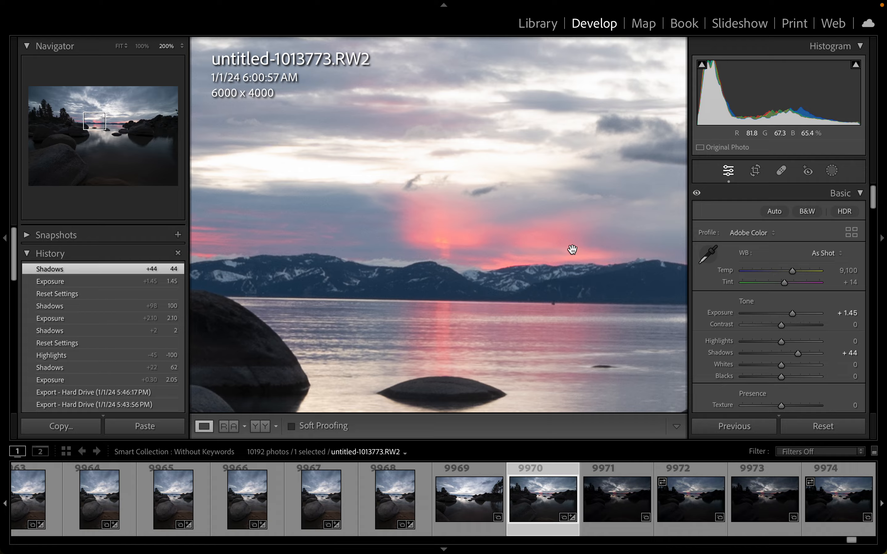
{"action": "scroll", "coordinate": [573, 250], "scroll_direction": "right", "scroll_amount": 5}
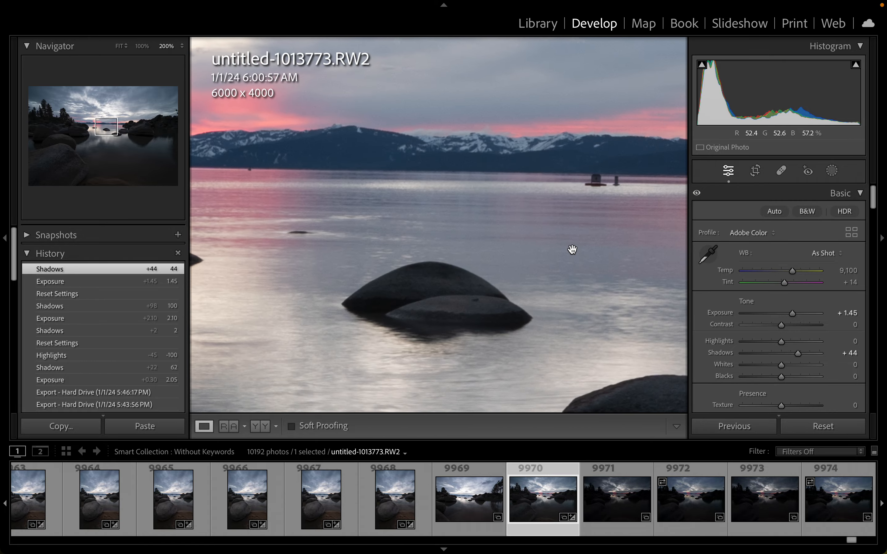
{"action": "left_click", "coordinate": [573, 249]}
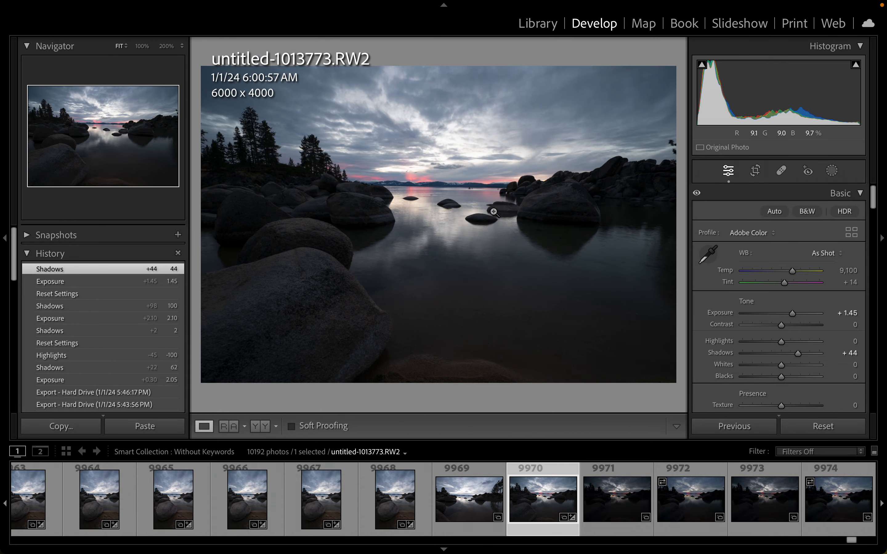
Remove the small post beside the buoy below the mountains with a size 26 Heal brush, sampling clean water to its right
{"action": "left_click", "coordinate": [469, 188]}
{"action": "key", "text": "super+equal"}
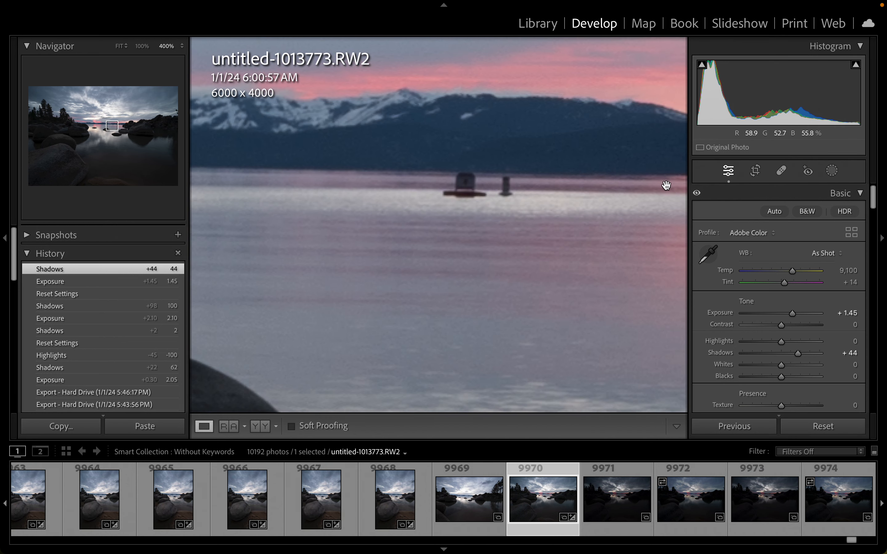
{"action": "left_click", "coordinate": [784, 174]}
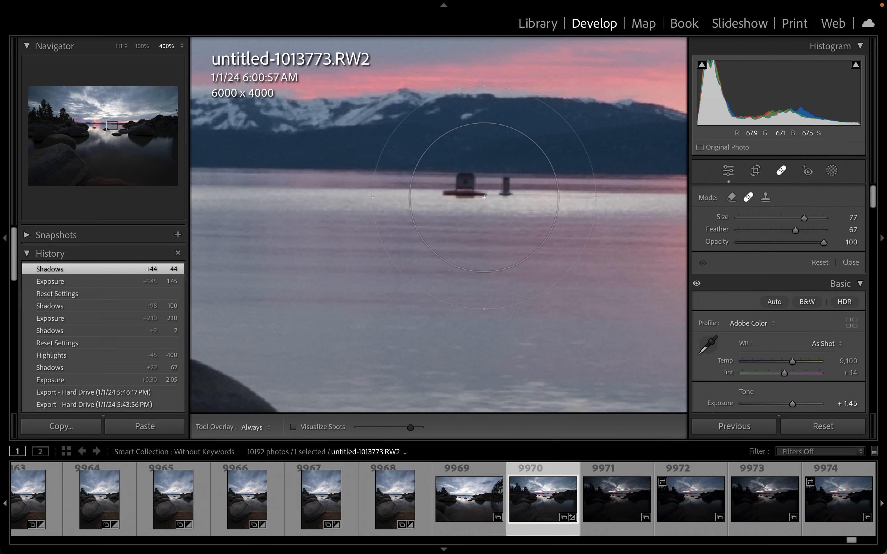
{"action": "scroll", "coordinate": [485, 197], "scroll_direction": "down", "scroll_amount": 10}
{"action": "scroll", "coordinate": [484, 196], "scroll_direction": "up", "scroll_amount": 2}
{"action": "scroll", "coordinate": [505, 194], "scroll_direction": "down", "scroll_amount": 4}
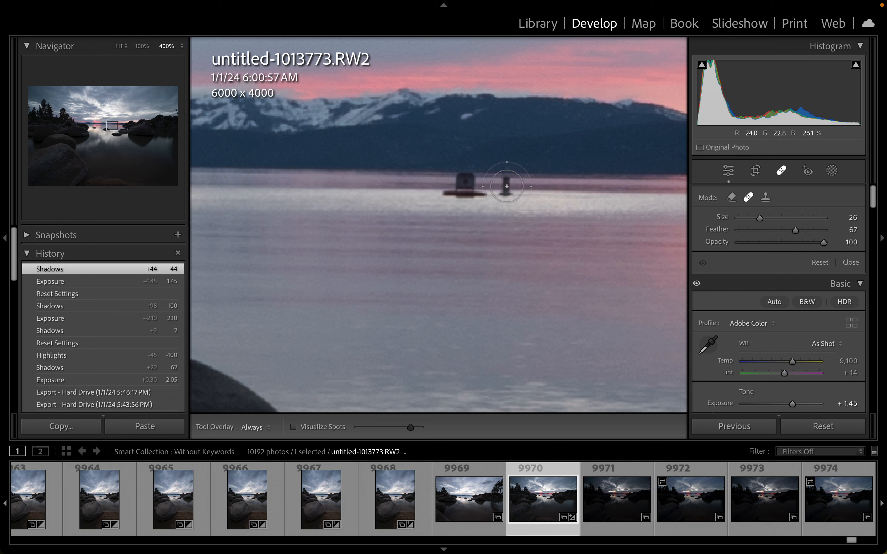
{"action": "left_click", "coordinate": [508, 188]}
{"action": "left_click_drag", "start_coordinate": [608, 190], "coordinate": [608, 189]}
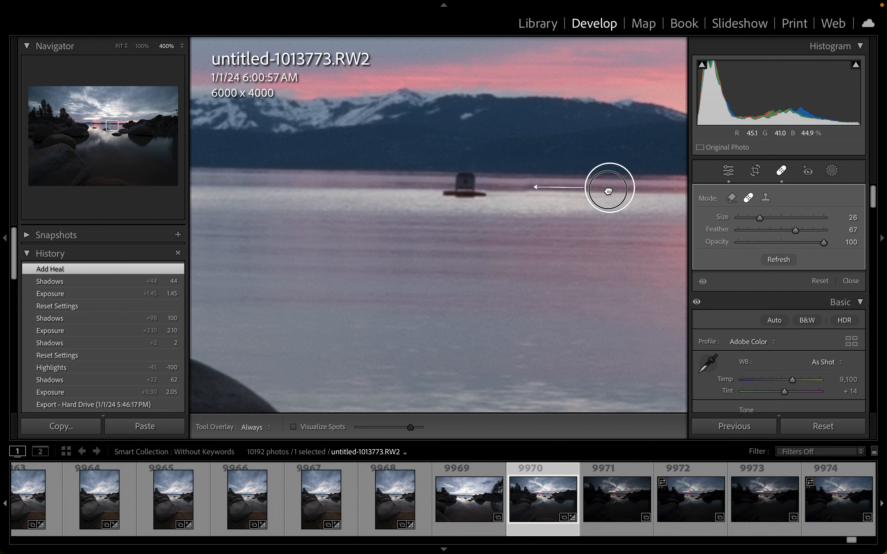
Remove the larger buoy and the separate post near the shoreline rocks with a size 33 Heal brush
{"action": "scroll", "coordinate": [463, 189], "scroll_direction": "up", "scroll_amount": 5}
{"action": "left_click", "coordinate": [463, 189]}
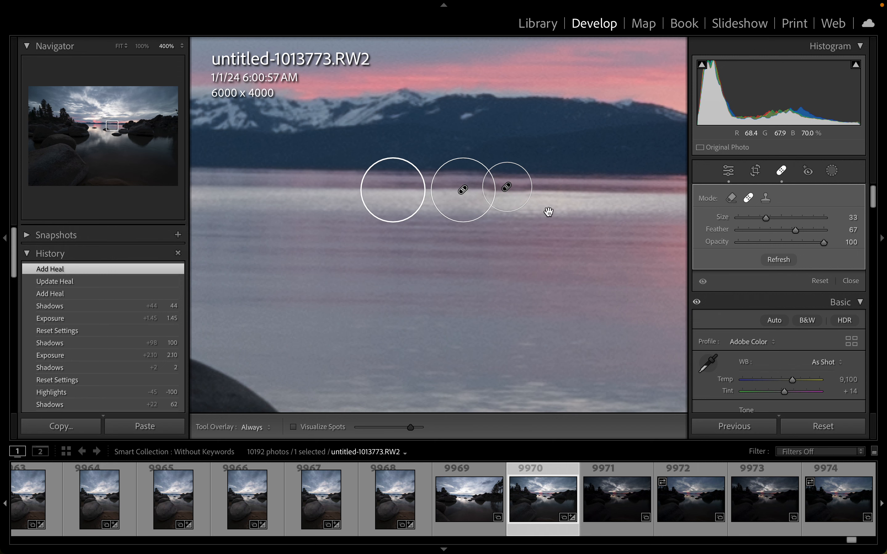
{"action": "mouse_move", "coordinate": [594, 212]}
{"action": "left_mouse_down"}
{"action": "mouse_move", "coordinate": [410, 218]}
{"action": "mouse_move", "coordinate": [319, 200]}
{"action": "left_mouse_up"}
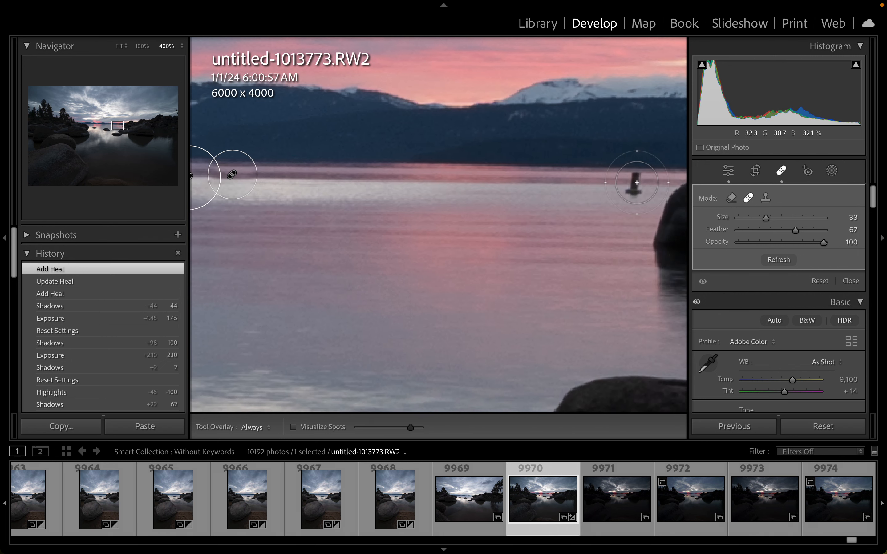
{"action": "left_click", "coordinate": [636, 182]}
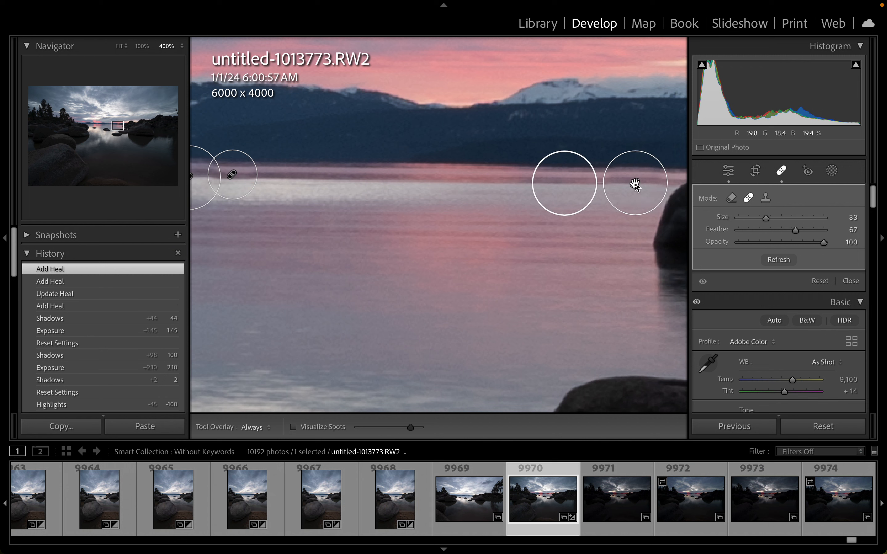
{"action": "left_click_drag", "start_coordinate": [569, 186], "coordinate": [569, 186]}
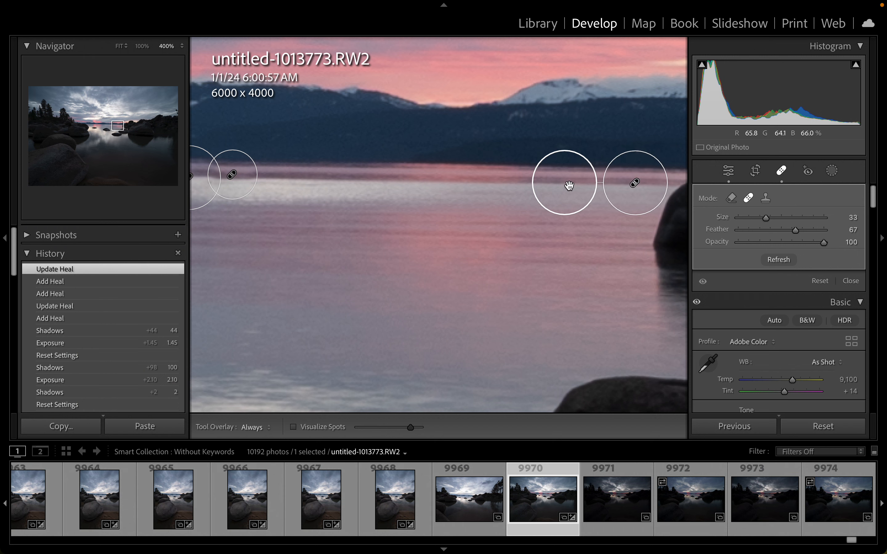
Return to the larger buoy's heal spot, adjust it slightly and close the healing tool
{"action": "left_click_drag", "start_coordinate": [334, 204], "coordinate": [640, 233]}
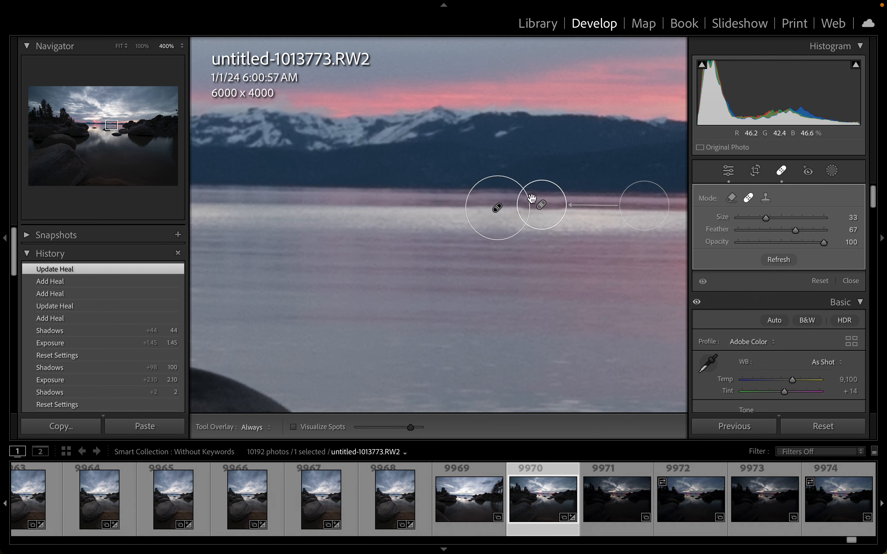
{"action": "left_click", "coordinate": [494, 213]}
{"action": "key", "text": "q"}
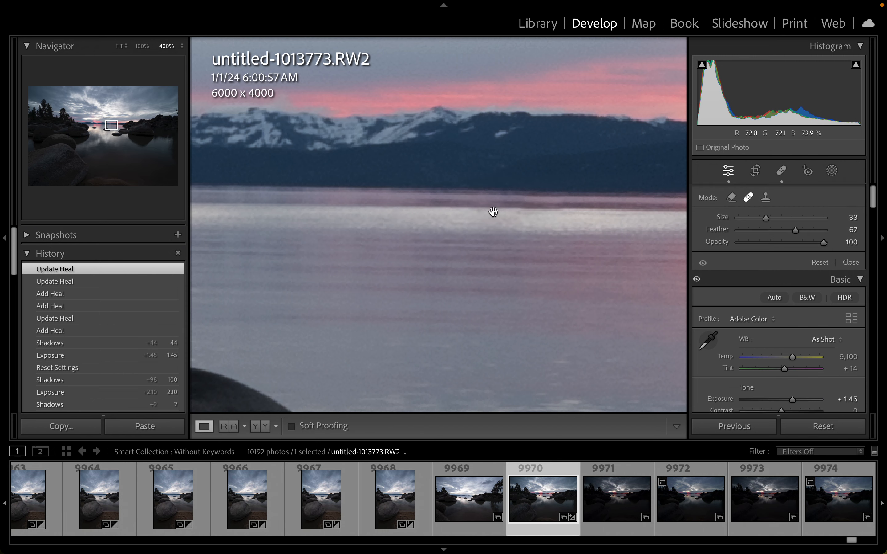
Remove the small dark post on the waterline below the mountains with a size 23 Heal spot sampling the shoreline to its left
{"action": "left_click", "coordinate": [493, 213]}
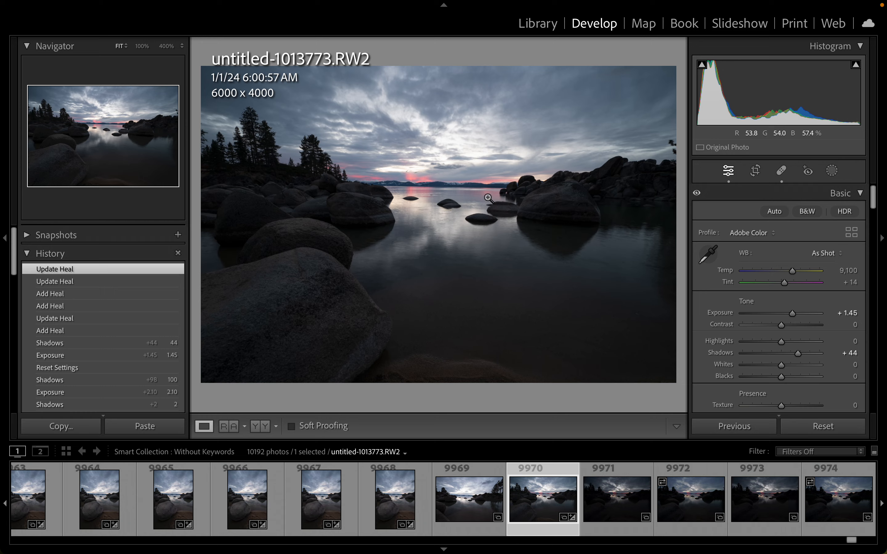
{"action": "left_click", "coordinate": [486, 193]}
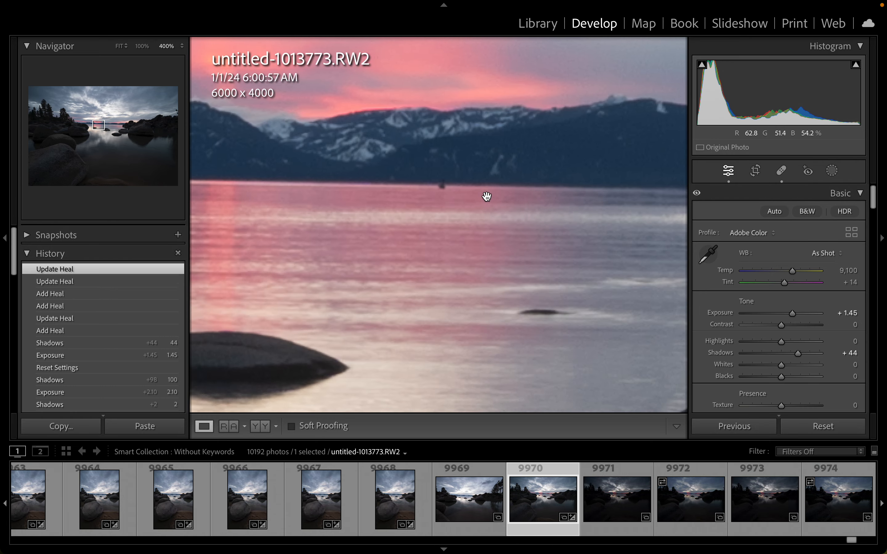
{"action": "left_click", "coordinate": [781, 170]}
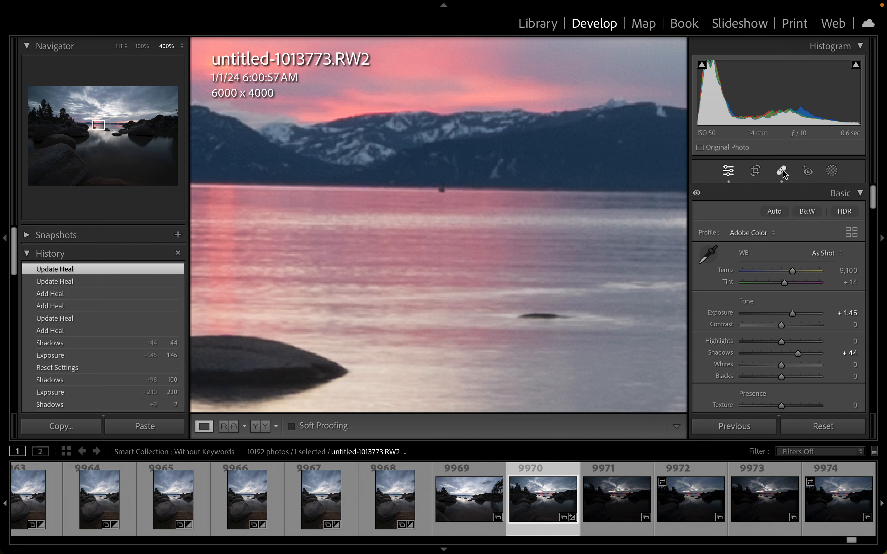
{"action": "left_click", "coordinate": [441, 191]}
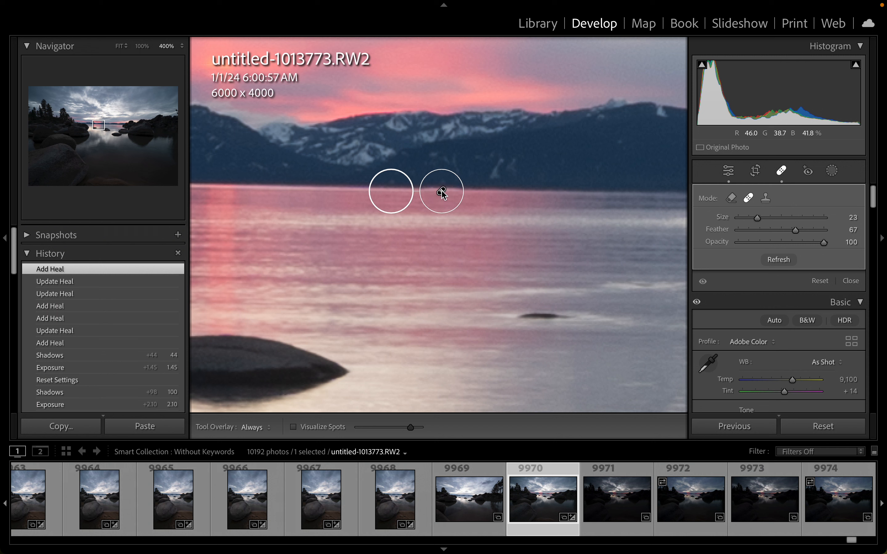
{"action": "left_click_drag", "start_coordinate": [389, 191], "coordinate": [388, 191]}
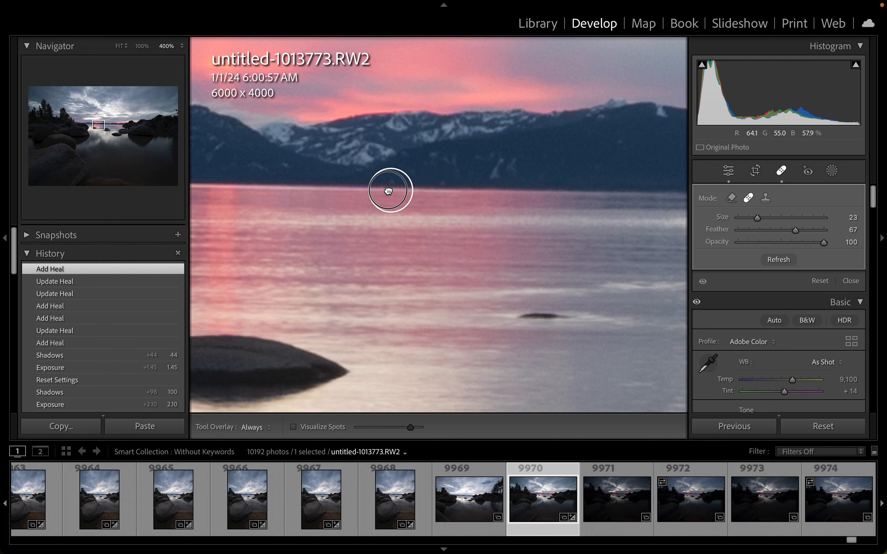
{"action": "left_click_drag", "start_coordinate": [388, 191], "coordinate": [387, 190]}
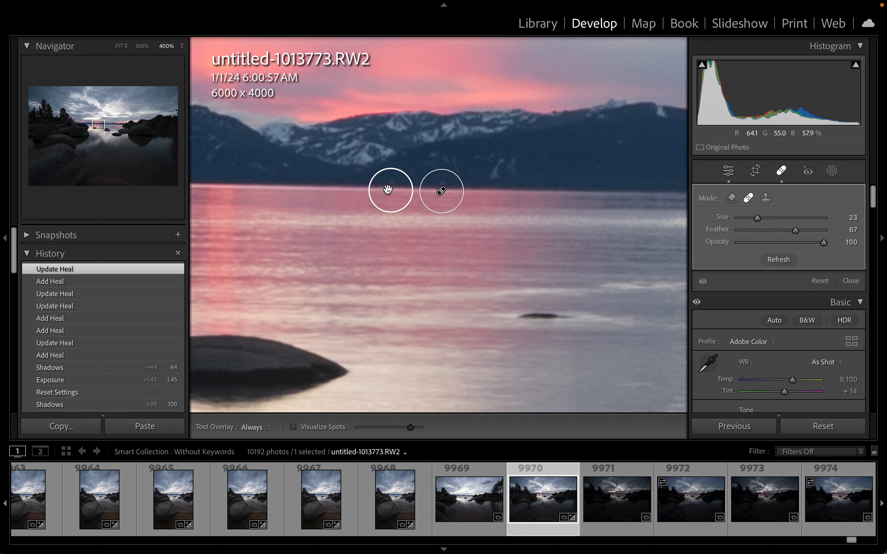
{"action": "key", "text": "q"}
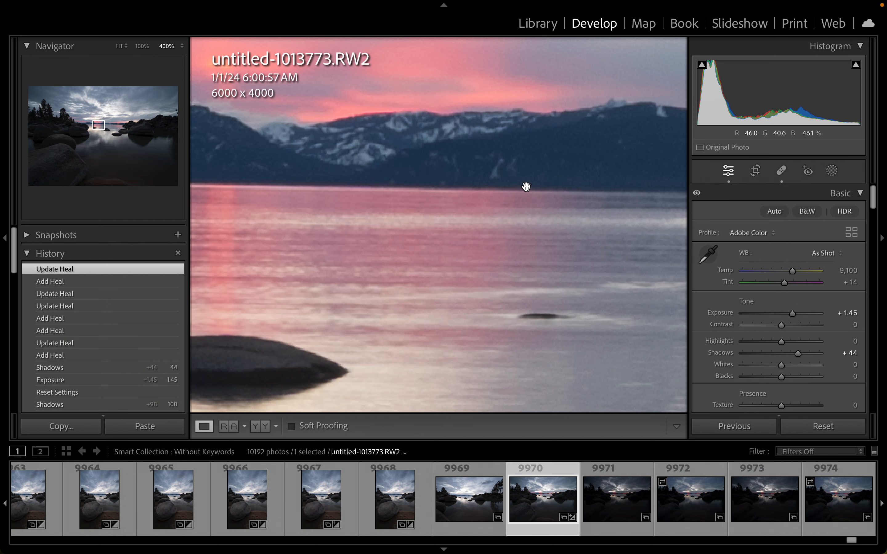
{"action": "left_click", "coordinate": [456, 222]}
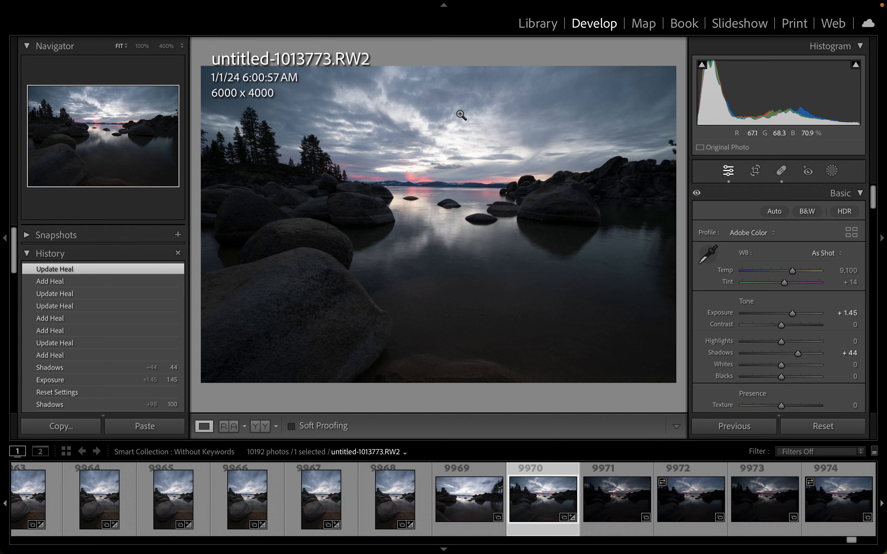
Create an inverted Sky mask covering the land and water, and raise its exposure to 1.32
{"action": "left_click", "coordinate": [832, 171]}
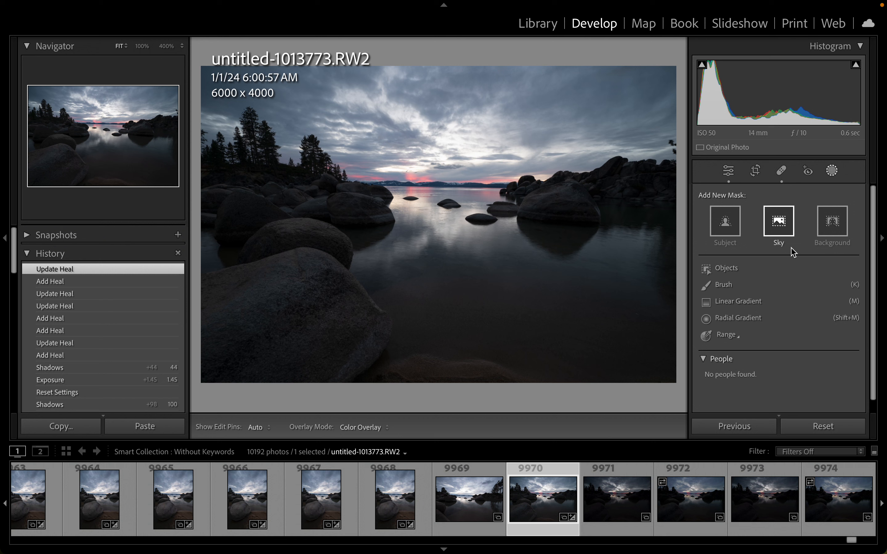
{"action": "left_click", "coordinate": [779, 226]}
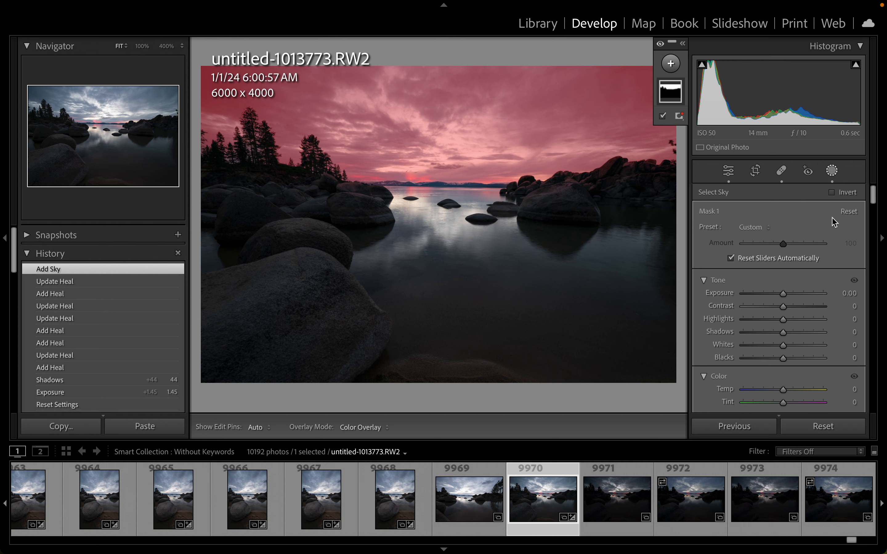
{"action": "left_click", "coordinate": [832, 192]}
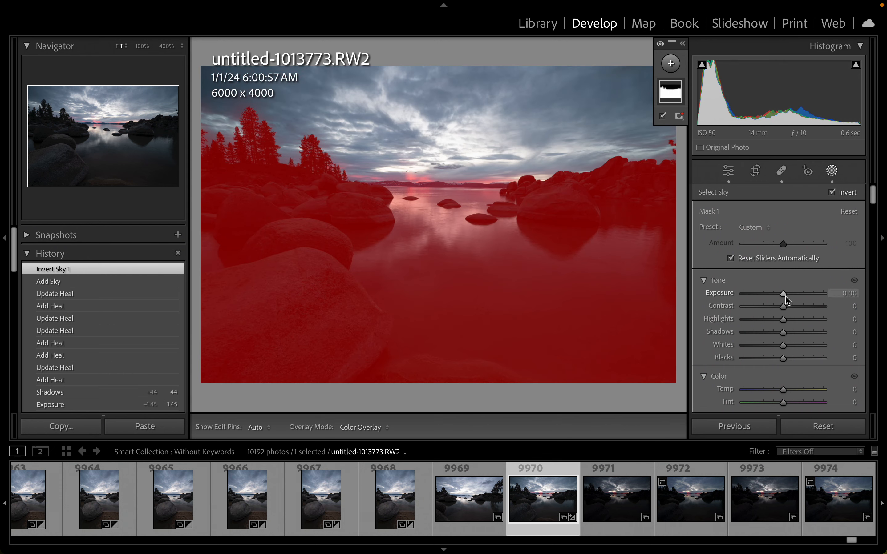
{"action": "left_click_drag", "start_coordinate": [787, 300], "coordinate": [800, 300]}
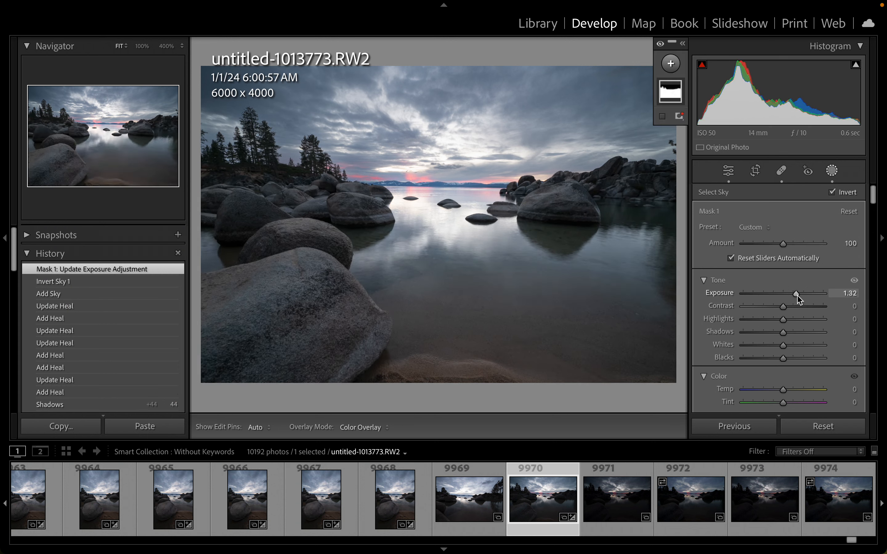
{"action": "key", "text": "shift+w"}
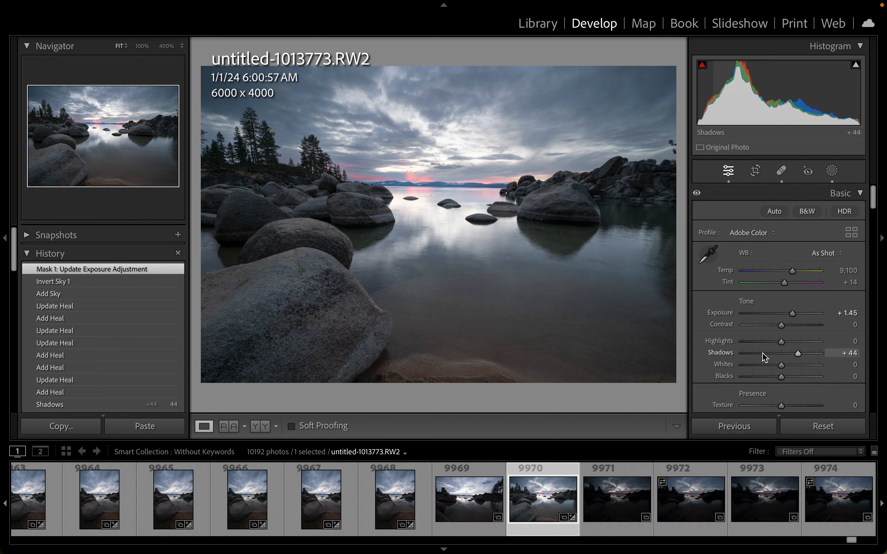
Set the photo's overall Whites to +3 and Blacks to -22, checking for clipping
{"action": "scroll", "coordinate": [766, 356], "scroll_direction": "down", "scroll_amount": 2}
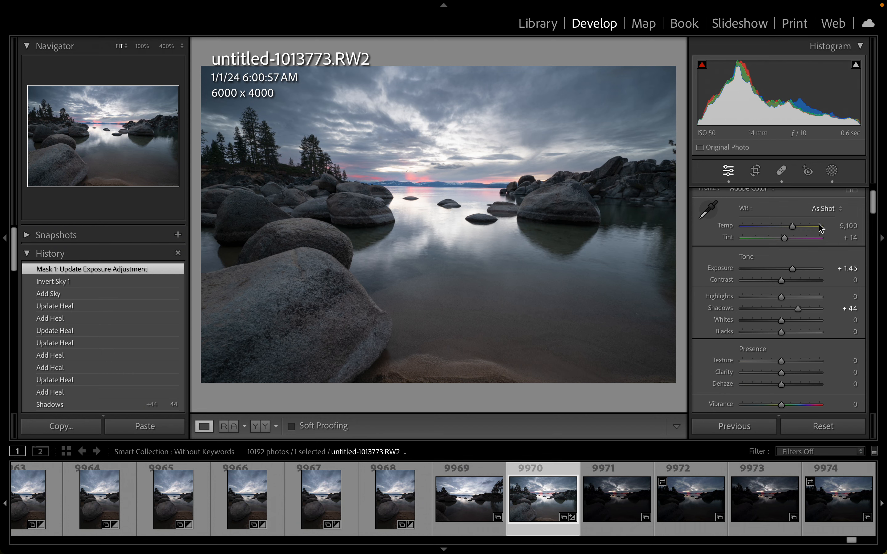
{"action": "left_click", "coordinate": [781, 322], "text": "alt"}
{"action": "mouse_move", "coordinate": [783, 325]}
{"action": "left_mouse_down"}
{"action": "mouse_move", "coordinate": [773, 326]}
{"action": "mouse_move", "coordinate": [795, 327]}
{"action": "mouse_move", "coordinate": [759, 326]}
{"action": "mouse_move", "coordinate": [782, 323]}
{"action": "left_mouse_up"}
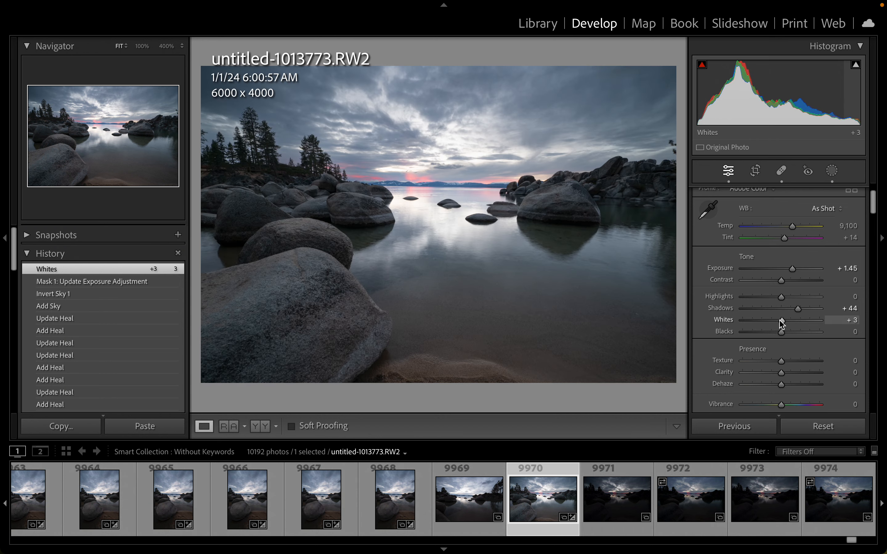
{"action": "key", "text": "alt"}
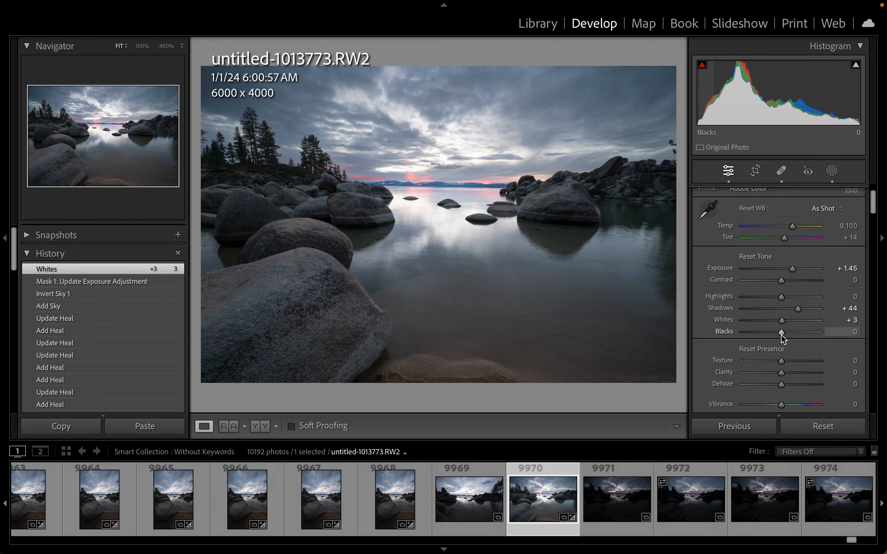
{"action": "left_click_drag", "start_coordinate": [783, 335], "coordinate": [774, 335]}
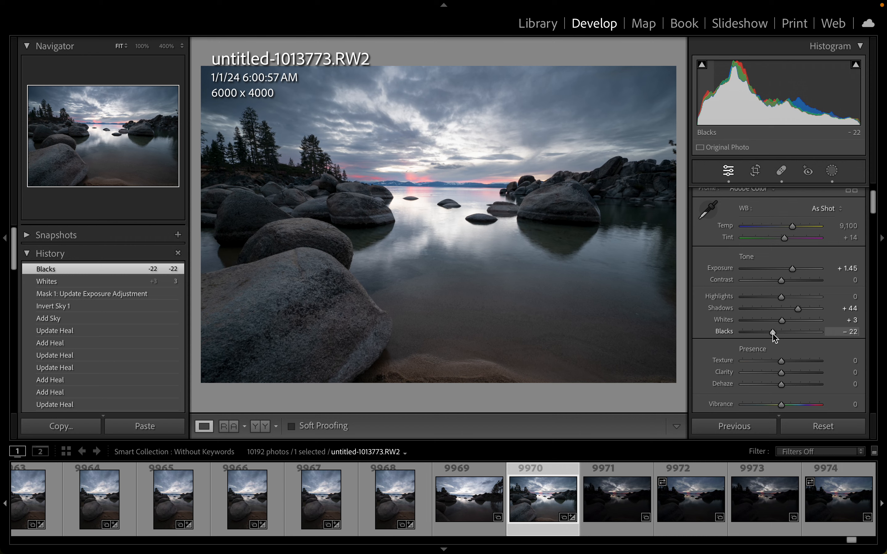
{"action": "left_click", "coordinate": [773, 334], "text": "alt"}
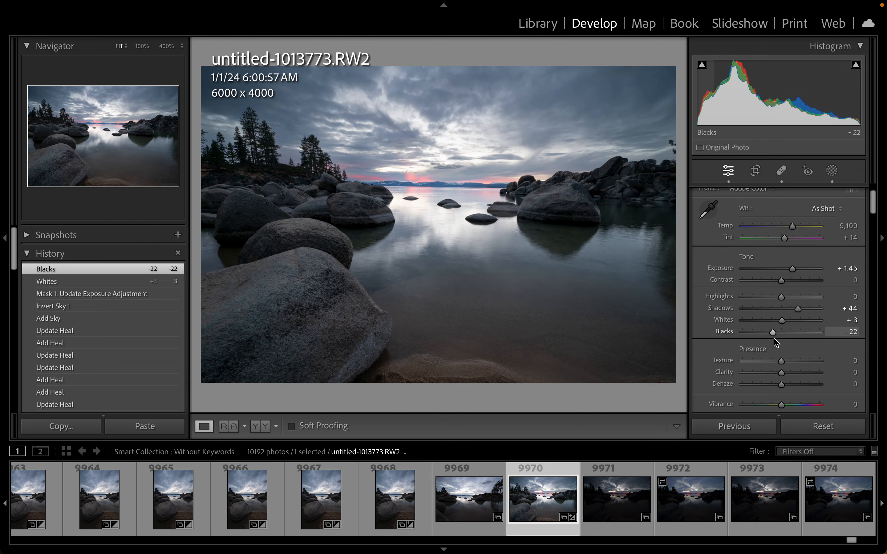
Soften the whole photo with Texture at -13 and Clarity at -9, judging the effect on the large rock up close
{"action": "left_click", "coordinate": [548, 178]}
{"action": "left_click", "coordinate": [583, 253]}
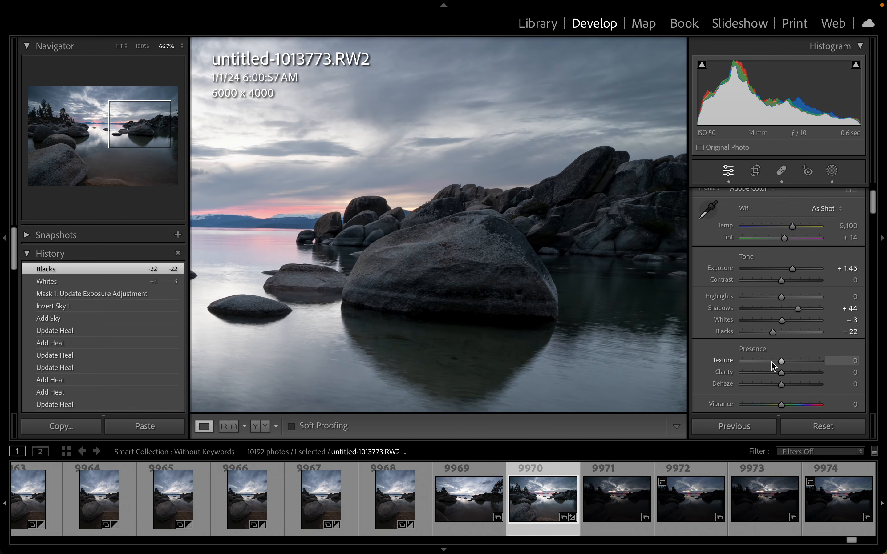
{"action": "left_click_drag", "start_coordinate": [782, 363], "coordinate": [777, 375]}
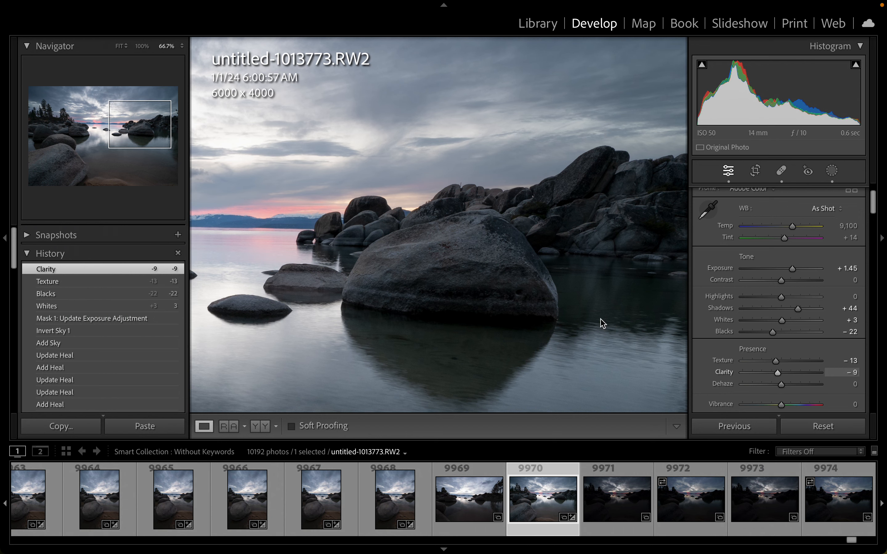
{"action": "left_click", "coordinate": [478, 271]}
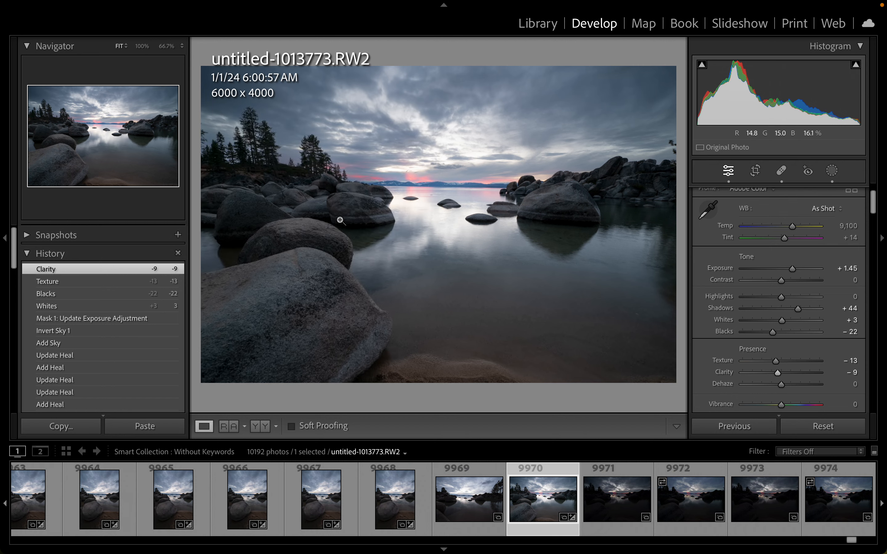
Examine the rocks, trees and water across the photo at 66.7% zoom to judge the softened detail
{"action": "left_click", "coordinate": [345, 222]}
{"action": "scroll", "coordinate": [334, 213], "scroll_direction": "up", "scroll_amount": 2}
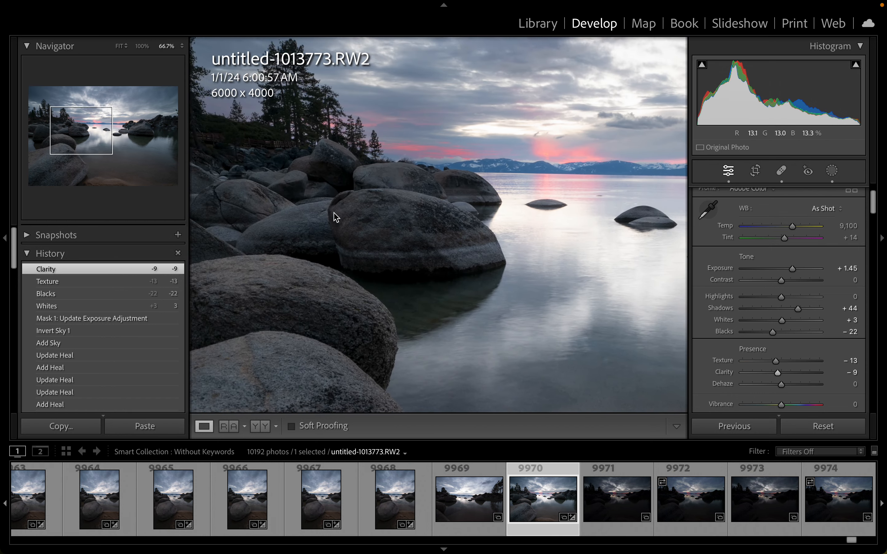
{"action": "scroll", "coordinate": [333, 213], "scroll_direction": "down", "scroll_amount": 3}
{"action": "scroll", "coordinate": [333, 212], "scroll_direction": "right", "scroll_amount": 7}
{"action": "scroll", "coordinate": [334, 213], "scroll_direction": "up", "scroll_amount": 3}
{"action": "scroll", "coordinate": [334, 212], "scroll_direction": "right", "scroll_amount": 5}
{"action": "scroll", "coordinate": [333, 212], "scroll_direction": "up", "scroll_amount": 2}
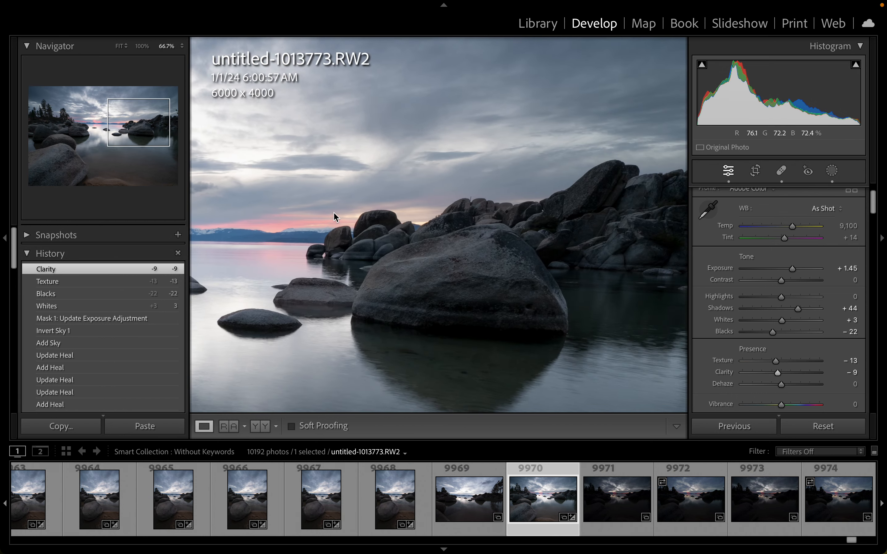
{"action": "scroll", "coordinate": [333, 212], "scroll_direction": "left", "scroll_amount": 14}
{"action": "scroll", "coordinate": [336, 217], "scroll_direction": "left", "scroll_amount": 4}
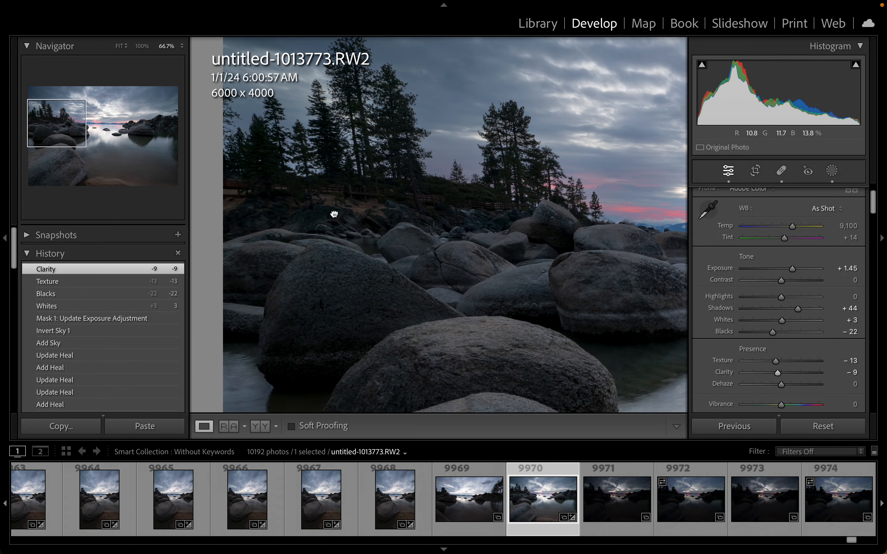
{"action": "left_click", "coordinate": [334, 214]}
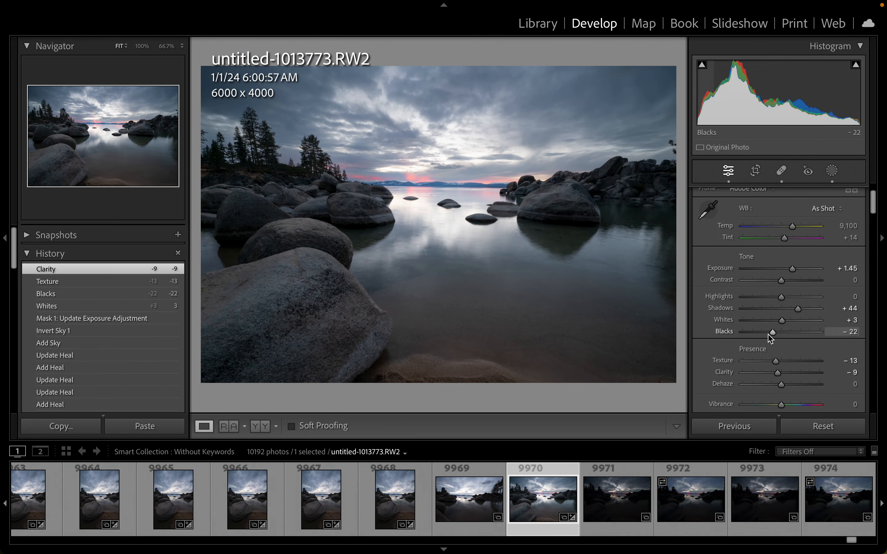
{"action": "scroll", "coordinate": [781, 342], "scroll_direction": "down", "scroll_amount": 2}
{"action": "scroll", "coordinate": [781, 340], "scroll_direction": "down", "scroll_amount": 6}
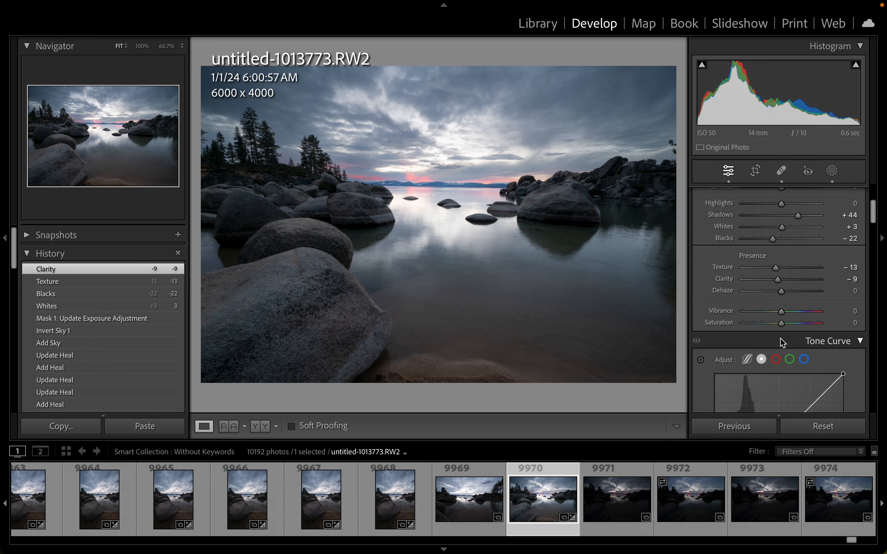
{"action": "scroll", "coordinate": [780, 339], "scroll_direction": "down", "scroll_amount": 6}
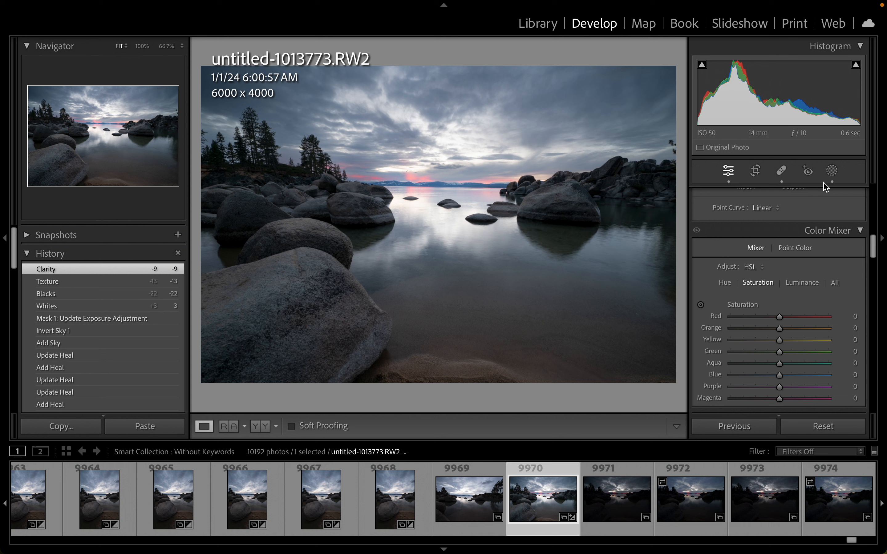
Add a wide Radial Gradient mask over the dark rocky shore at the photo's right edge and set its exposure to 1.56
{"action": "left_click", "coordinate": [832, 171]}
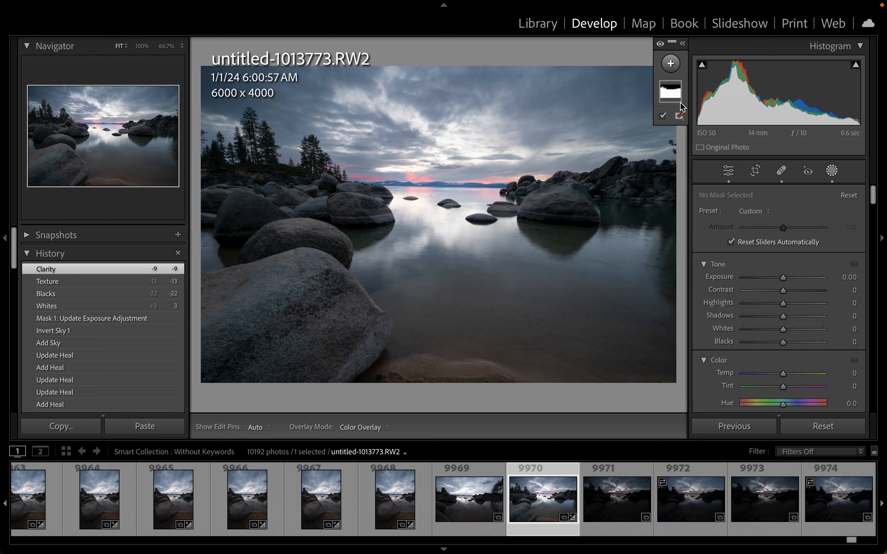
{"action": "left_click", "coordinate": [671, 64]}
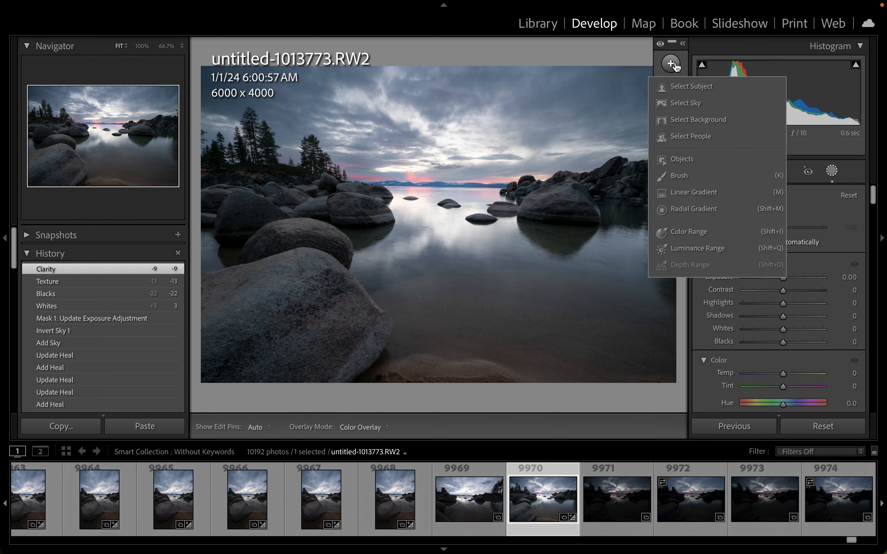
{"action": "left_click", "coordinate": [700, 210]}
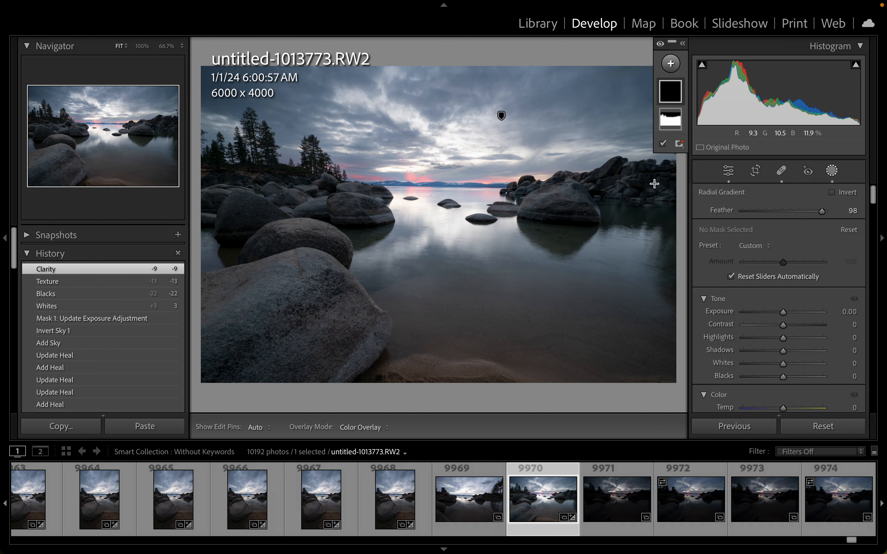
{"action": "left_click_drag", "start_coordinate": [654, 183], "coordinate": [759, 217]}
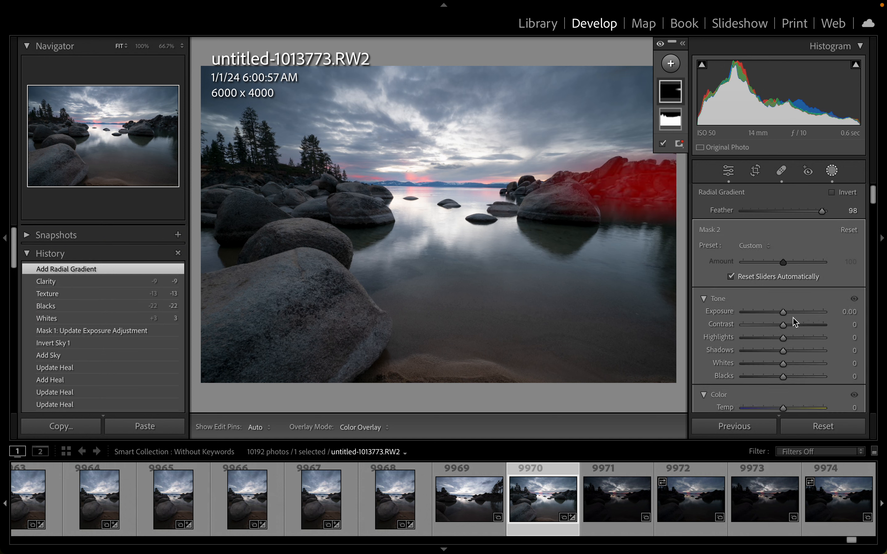
{"action": "left_click_drag", "start_coordinate": [785, 316], "coordinate": [799, 313]}
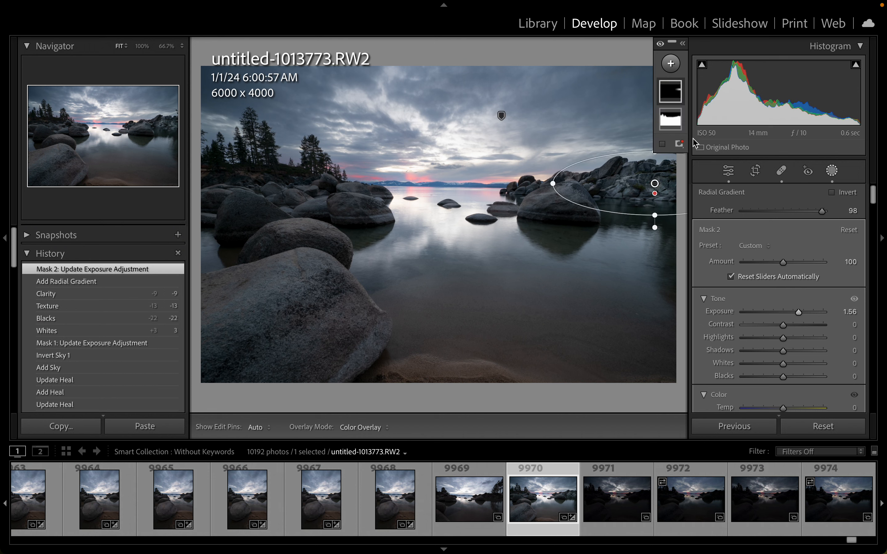
Add another Radial Gradient mask over the trees and shoreline rocks at the photo's left edge and set its exposure to 1.74
{"action": "left_click", "coordinate": [671, 67]}
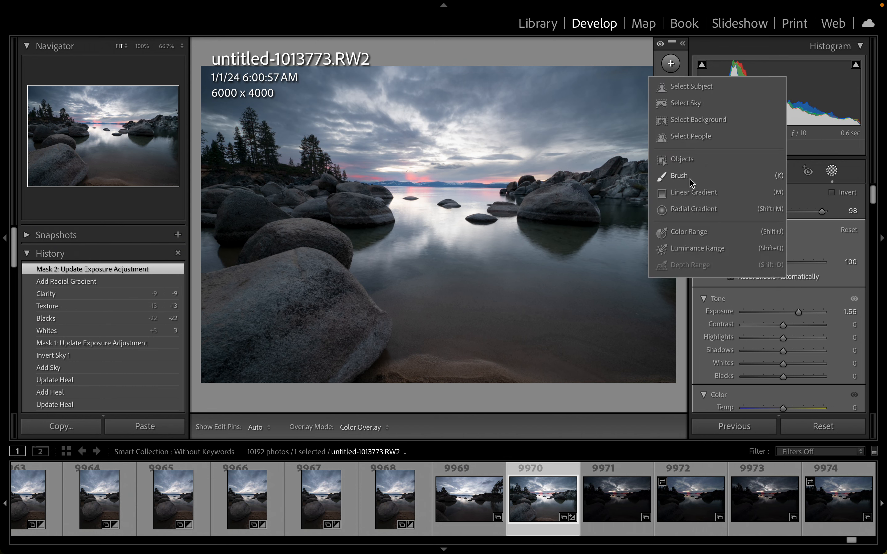
{"action": "left_click", "coordinate": [693, 208]}
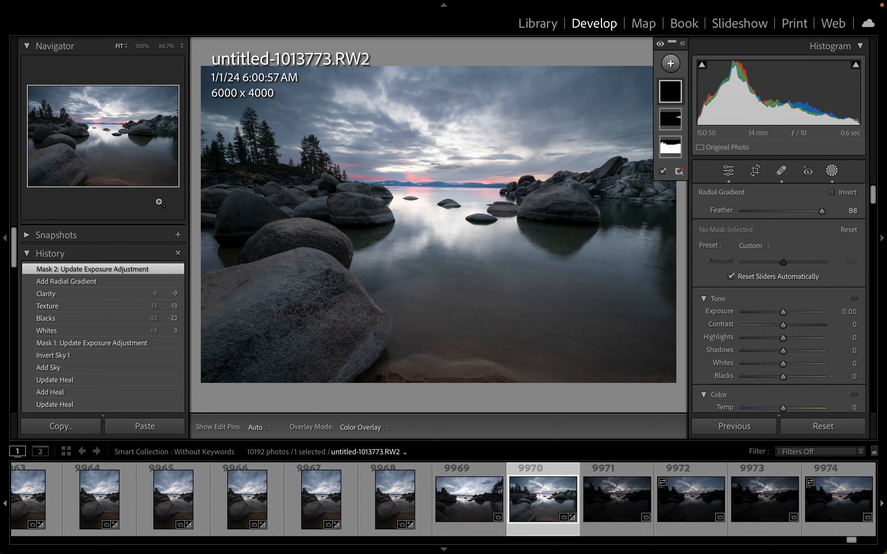
{"action": "left_click_drag", "start_coordinate": [211, 180], "coordinate": [352, 202]}
{"action": "left_click_drag", "start_coordinate": [785, 313], "coordinate": [802, 315]}
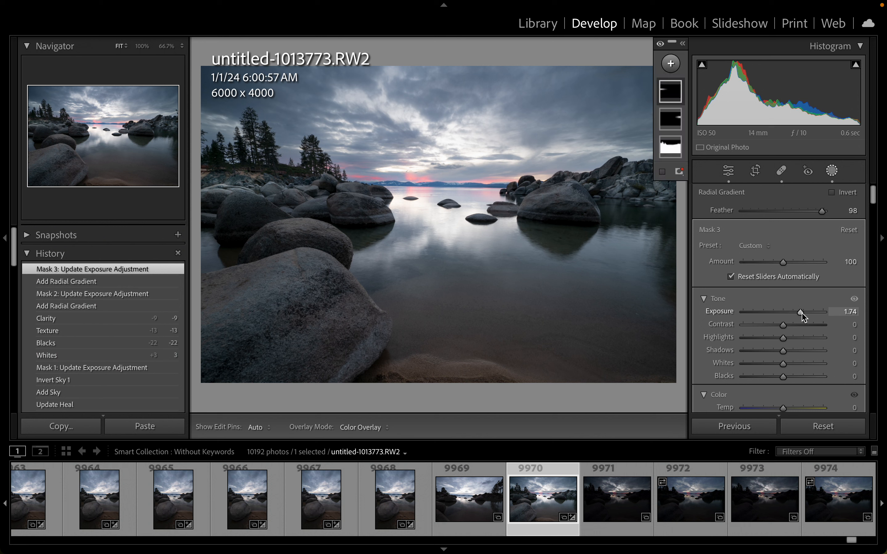
Add a large, tilted Radial Gradient mask over the shallow foreground water, extending it up to the small rocks near the lake's centre
{"action": "left_click", "coordinate": [673, 64]}
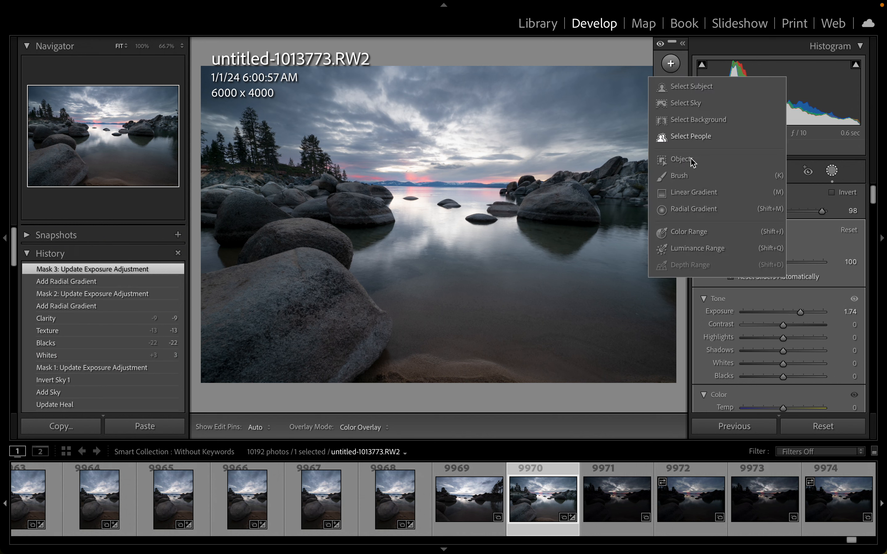
{"action": "left_click", "coordinate": [706, 210]}
{"action": "left_click_drag", "start_coordinate": [585, 341], "coordinate": [819, 427]}
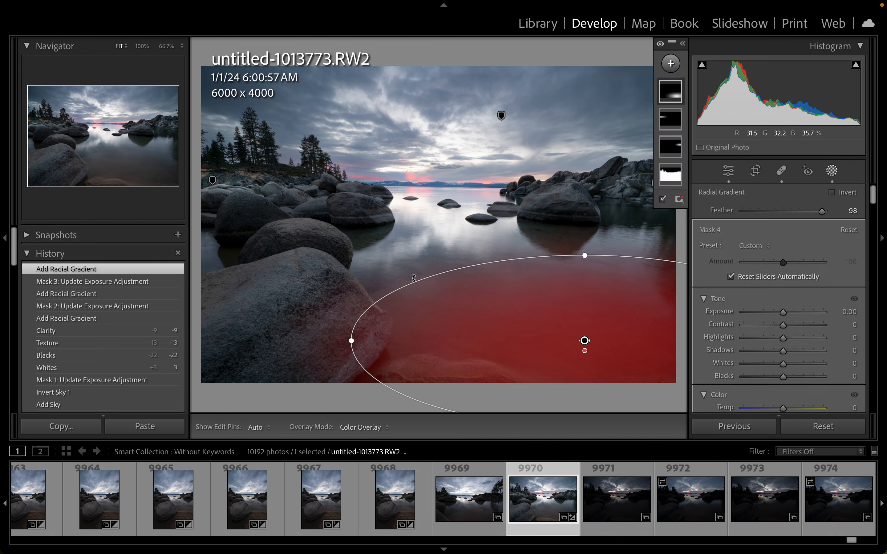
{"action": "left_click_drag", "start_coordinate": [414, 277], "coordinate": [461, 222]}
{"action": "left_click_drag", "start_coordinate": [614, 261], "coordinate": [622, 238]}
{"action": "left_click_drag", "start_coordinate": [368, 255], "coordinate": [351, 247]}
Brighten and warm the foreground water mask with Exposure 1.52 and Temp 39, and finish masking
{"action": "left_click_drag", "start_coordinate": [781, 312], "coordinate": [798, 316]}
{"action": "left_click_drag", "start_coordinate": [784, 409], "coordinate": [801, 409]}
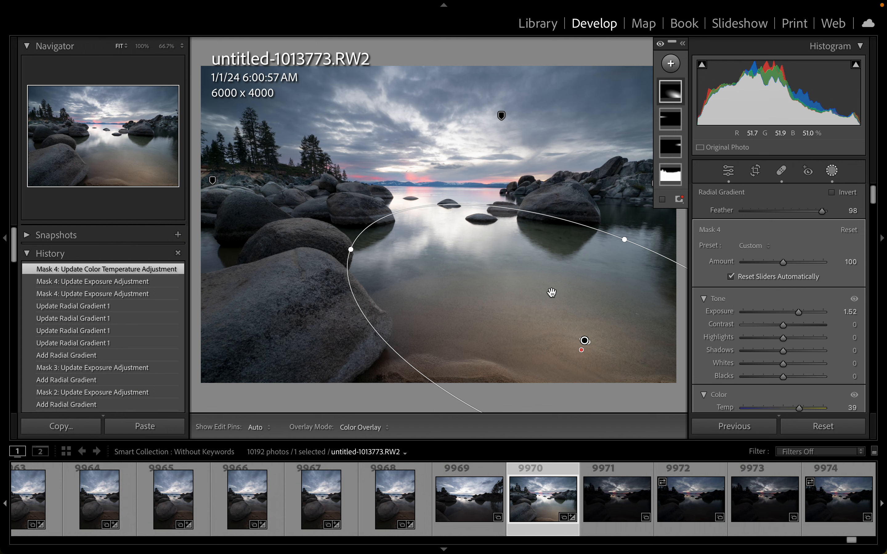
{"action": "key", "text": "Escape"}
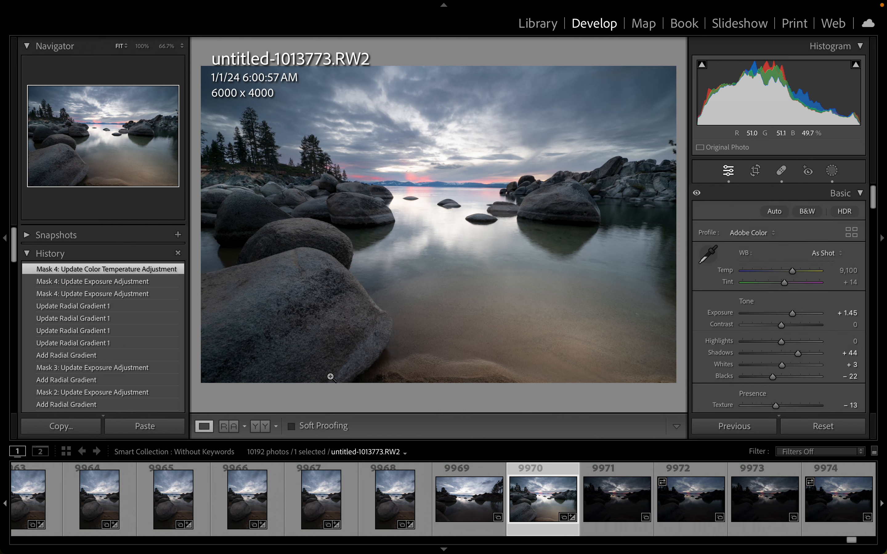
Compare the original and edited photo side by side, examining both shores at 25% zoom, and return to the single-photo view
{"action": "left_click", "coordinate": [262, 427]}
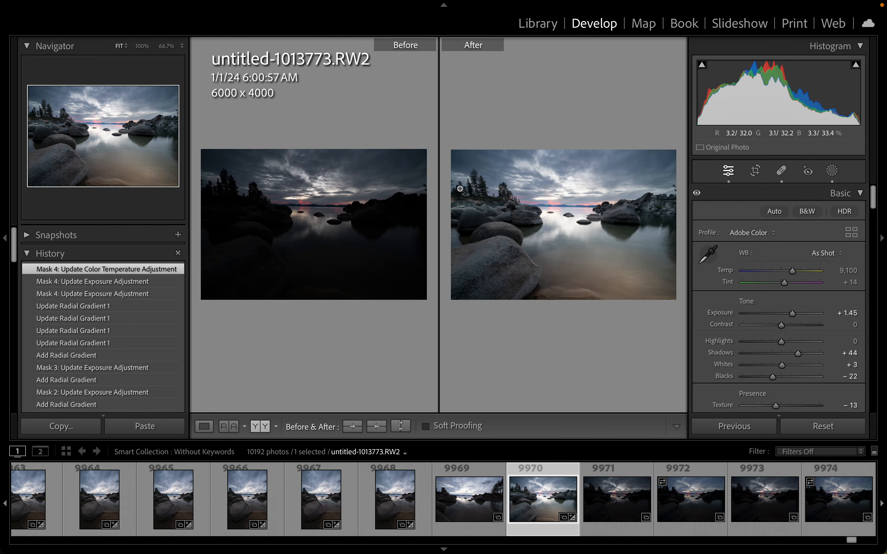
{"action": "left_click", "coordinate": [528, 199]}
{"action": "key", "text": "super+minus"}
{"action": "key", "text": "super+minus"}
{"action": "key", "text": "super+minus"}
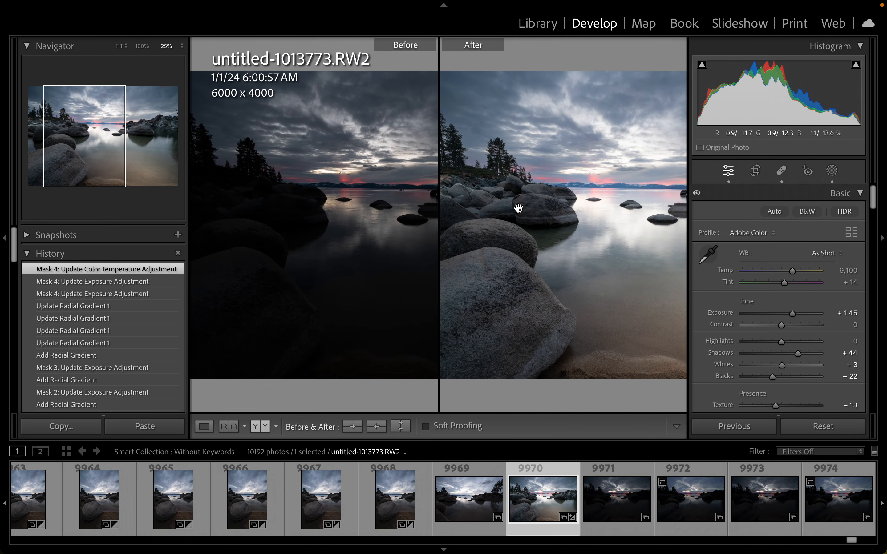
{"action": "left_click_drag", "start_coordinate": [518, 208], "coordinate": [649, 205]}
{"action": "left_click_drag", "start_coordinate": [585, 225], "coordinate": [451, 236]}
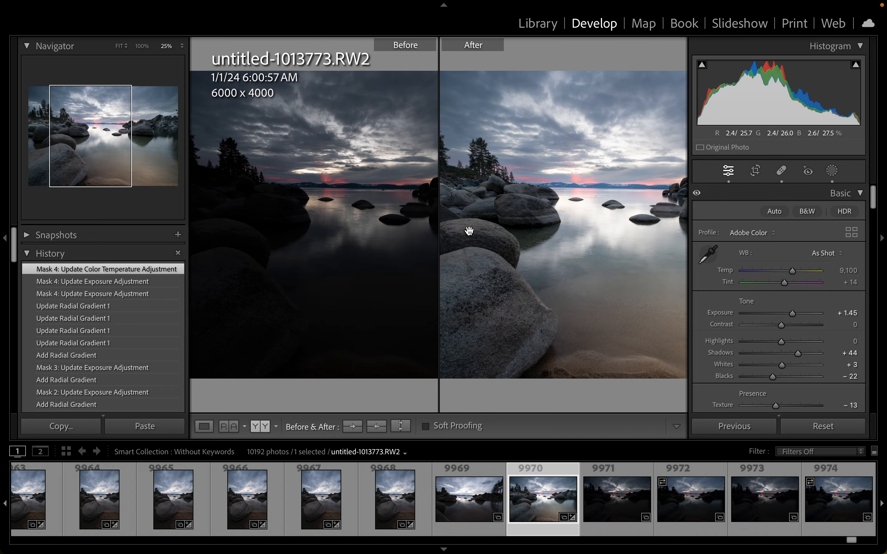
{"action": "left_click_drag", "start_coordinate": [610, 223], "coordinate": [465, 226]}
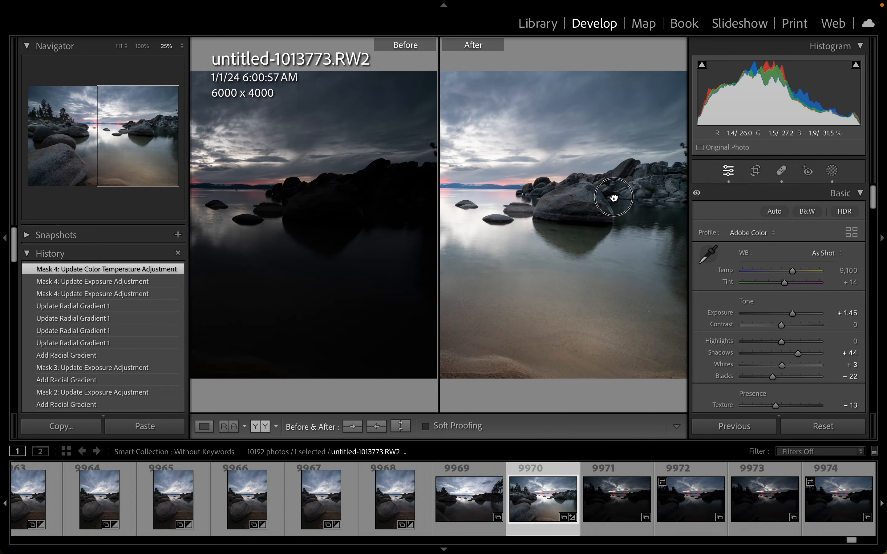
{"action": "left_click_drag", "start_coordinate": [614, 198], "coordinate": [539, 197]}
{"action": "left_click", "coordinate": [539, 197]}
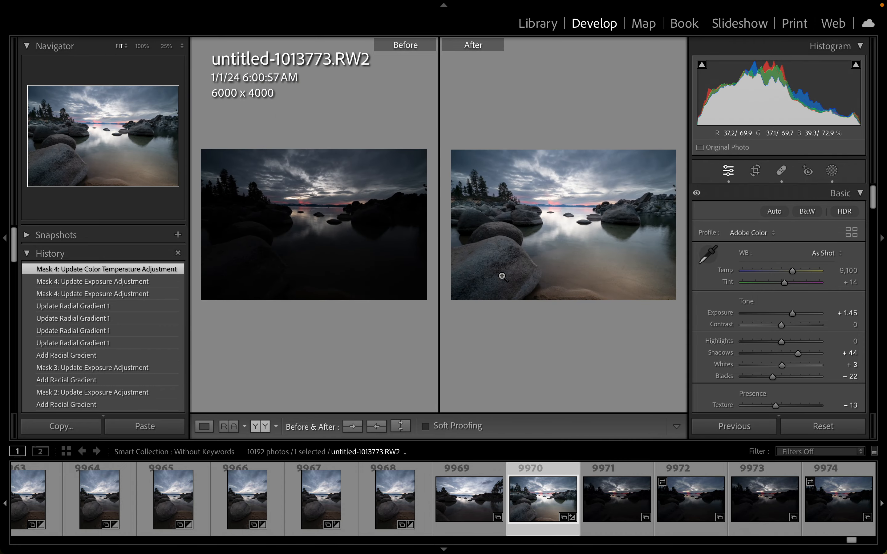
{"action": "left_click", "coordinate": [203, 426]}
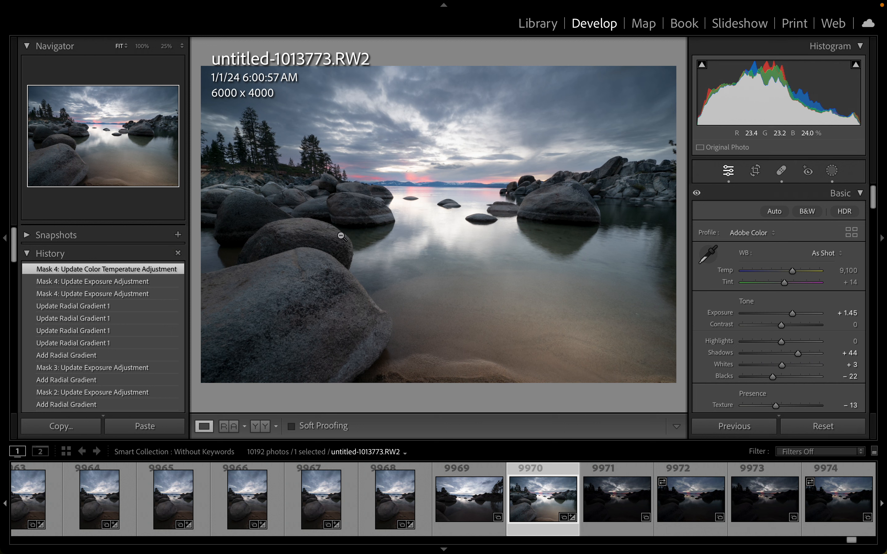
Add a Select Sky mask and set its Tint to 18, Temp to -7 and Saturation to 7
{"action": "left_click", "coordinate": [837, 177]}
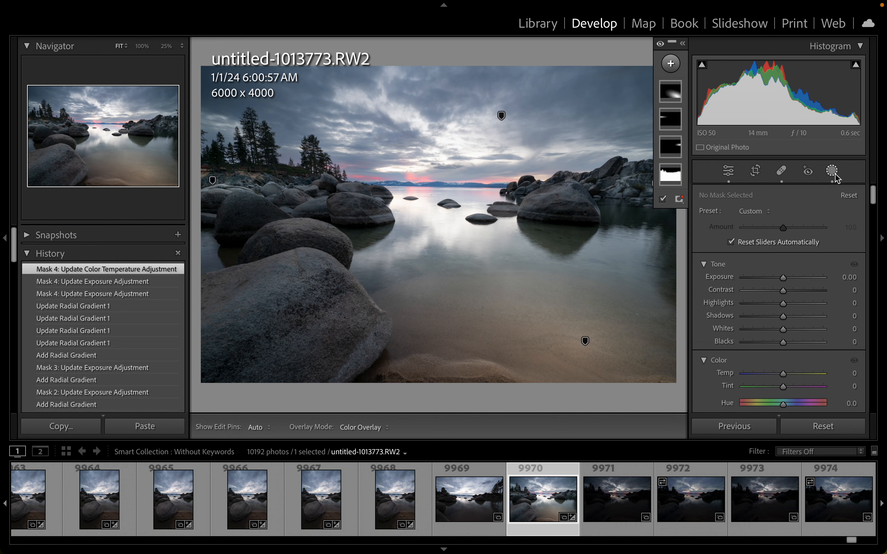
{"action": "left_click", "coordinate": [671, 63]}
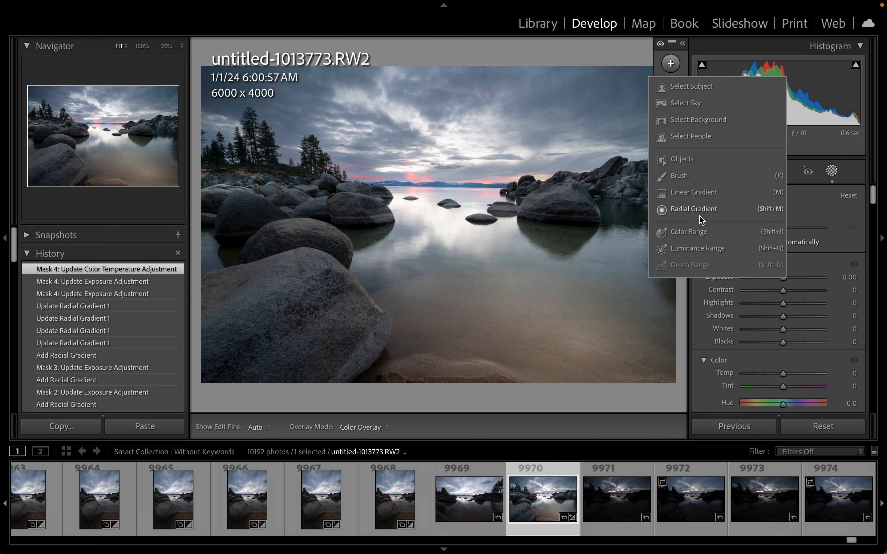
{"action": "left_click", "coordinate": [698, 106]}
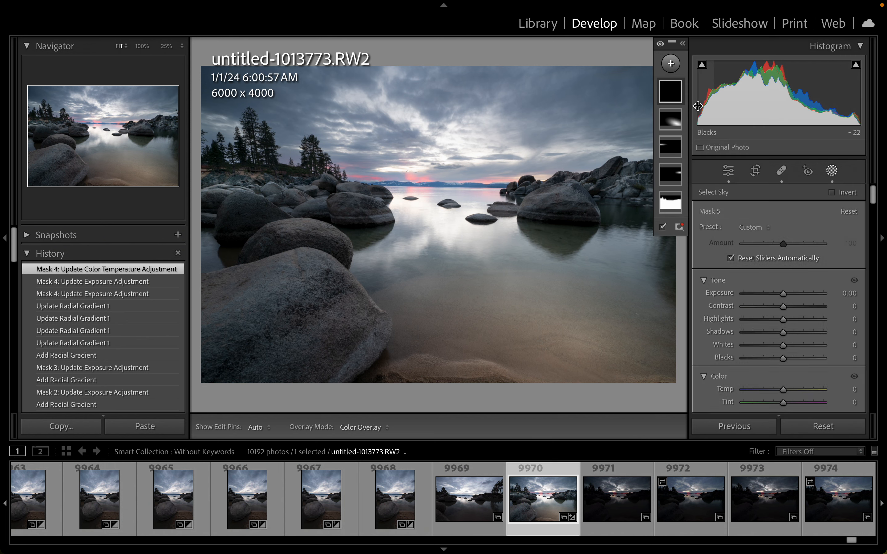
{"action": "mouse_move", "coordinate": [784, 403]}
{"action": "left_mouse_down"}
{"action": "mouse_move", "coordinate": [792, 403]}
{"action": "mouse_move", "coordinate": [781, 391]}
{"action": "left_mouse_up"}
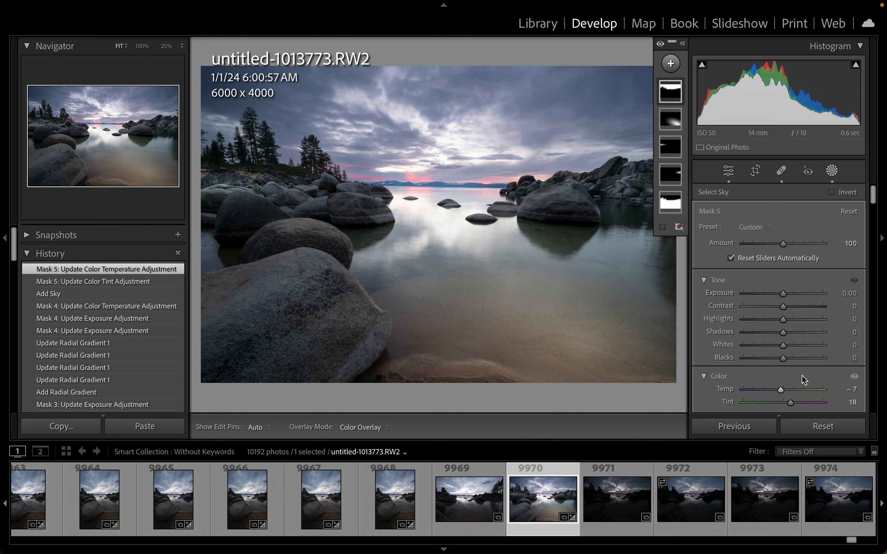
{"action": "scroll", "coordinate": [810, 372], "scroll_direction": "down", "scroll_amount": 5}
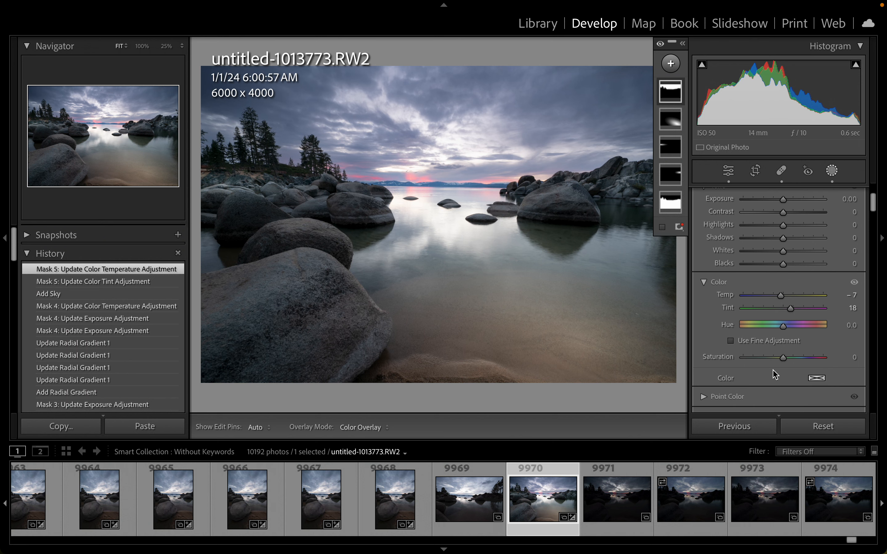
{"action": "left_click_drag", "start_coordinate": [786, 358], "coordinate": [789, 362]}
Bring out the clouds in the sky mask with Texture 46 and Clarity 49, and finish masking
{"action": "scroll", "coordinate": [742, 322], "scroll_direction": "up", "scroll_amount": 4}
{"action": "scroll", "coordinate": [743, 322], "scroll_direction": "down", "scroll_amount": 6}
{"action": "scroll", "coordinate": [743, 321], "scroll_direction": "down", "scroll_amount": 4}
{"action": "scroll", "coordinate": [742, 319], "scroll_direction": "up", "scroll_amount": 4}
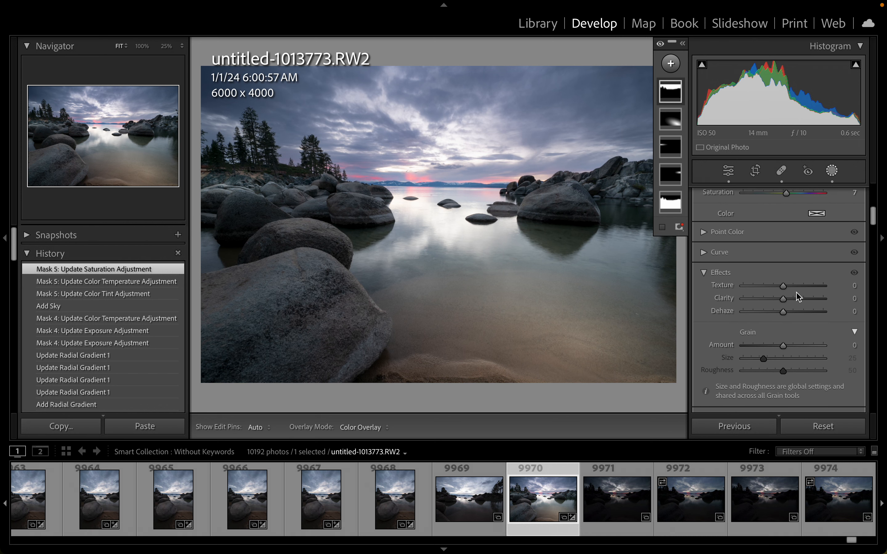
{"action": "left_click_drag", "start_coordinate": [783, 286], "coordinate": [803, 299]}
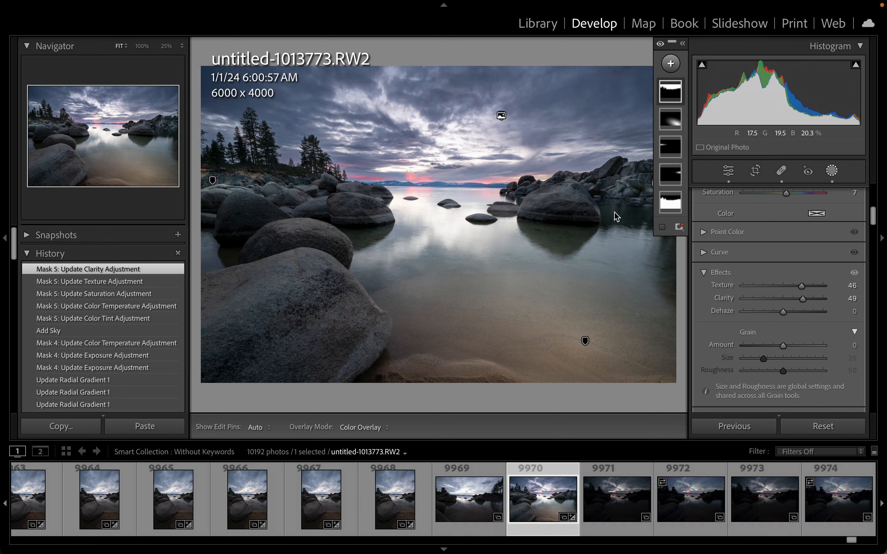
{"action": "key", "text": "shift+w"}
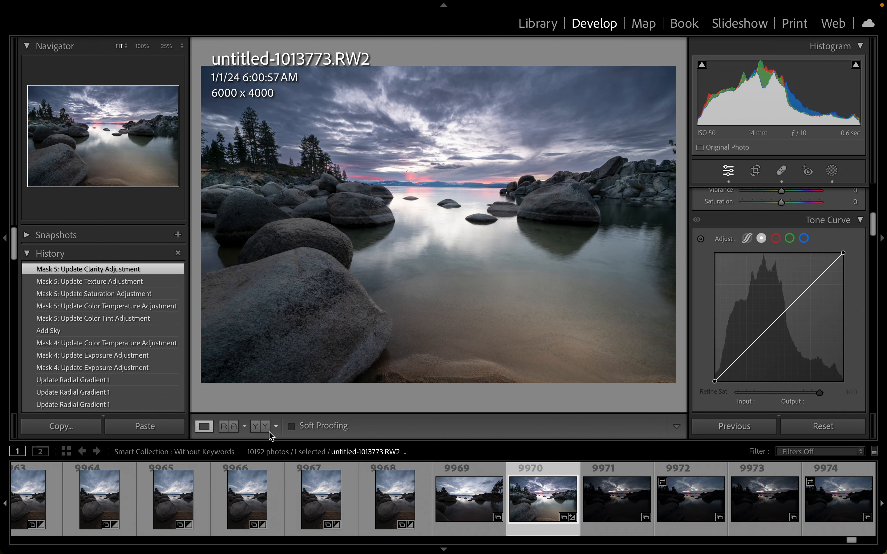
Compare the edited sky with the original side by side, and return to the single-photo view at 25% zoom
{"action": "left_click", "coordinate": [261, 426]}
{"action": "left_click", "coordinate": [574, 168]}
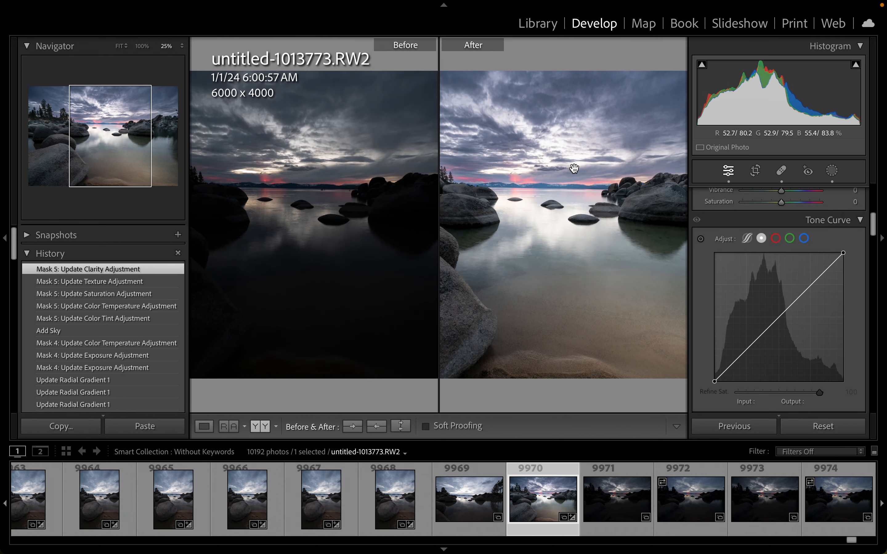
{"action": "scroll", "coordinate": [574, 168], "scroll_direction": "left", "scroll_amount": 5}
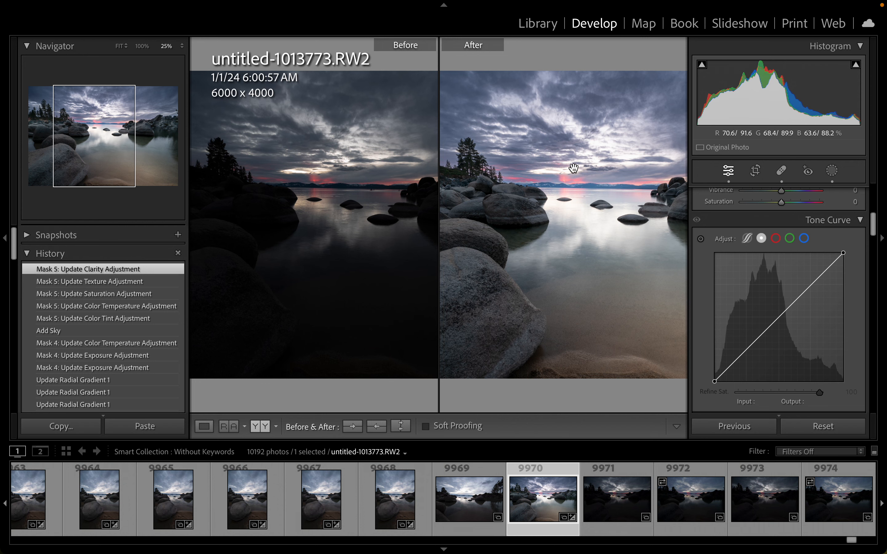
{"action": "left_click", "coordinate": [574, 169]}
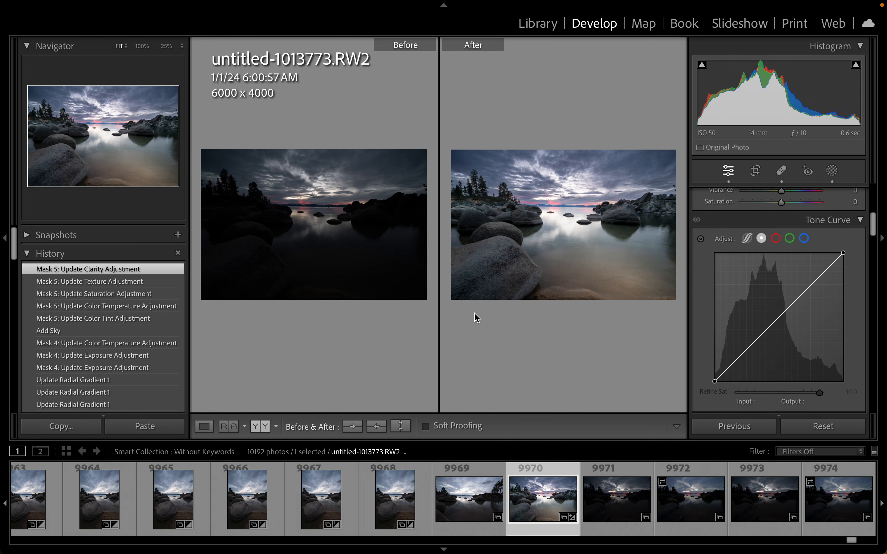
{"action": "left_click", "coordinate": [205, 426]}
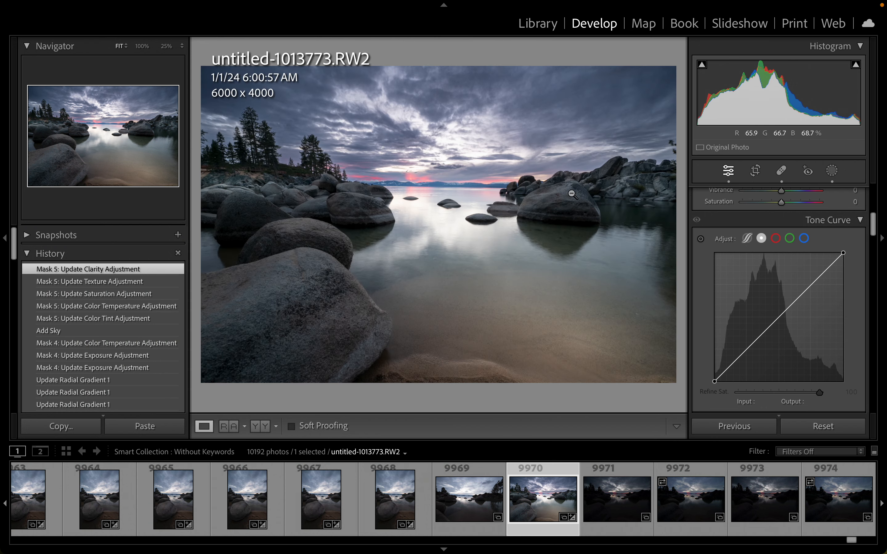
{"action": "left_click", "coordinate": [604, 143]}
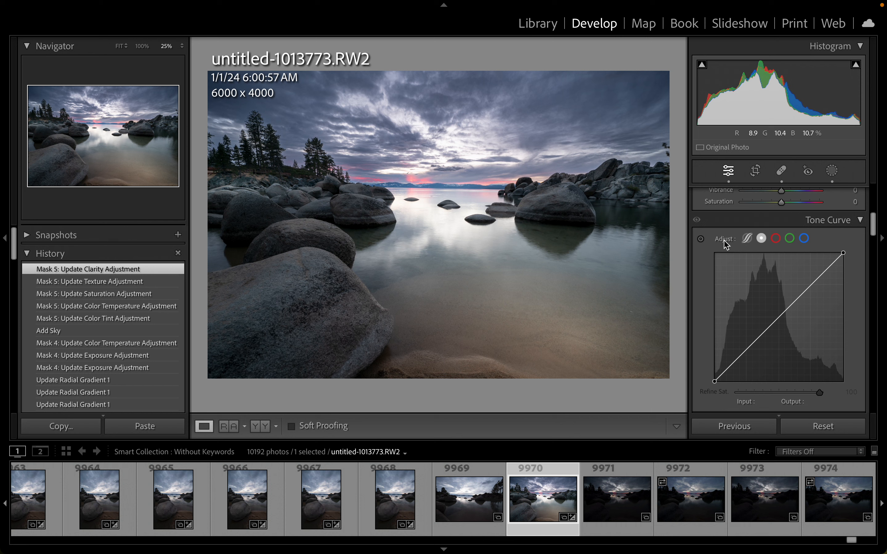
Boost the Color Mixer saturation to Orange +8 and Yellow +34 by targeting the sandy lake bottom in the foreground
{"action": "scroll", "coordinate": [775, 248], "scroll_direction": "down", "scroll_amount": 6}
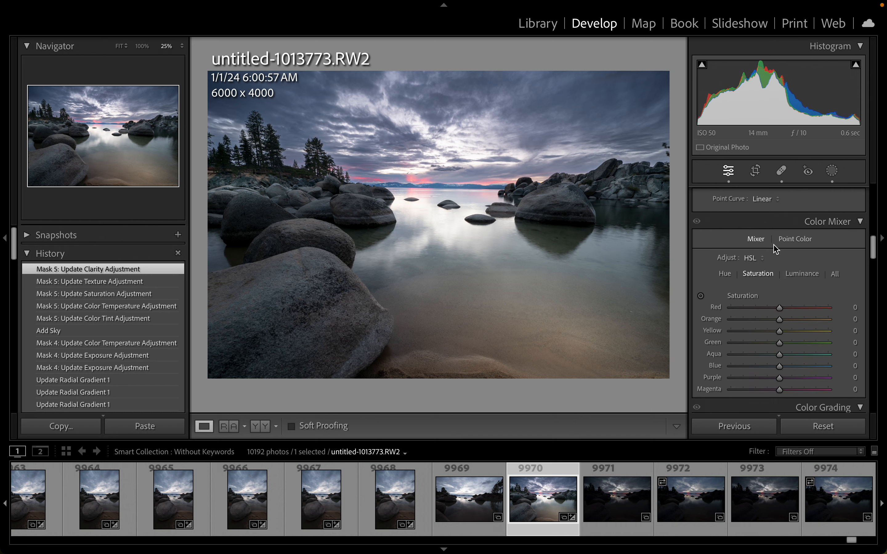
{"action": "scroll", "coordinate": [774, 247], "scroll_direction": "down", "scroll_amount": 2}
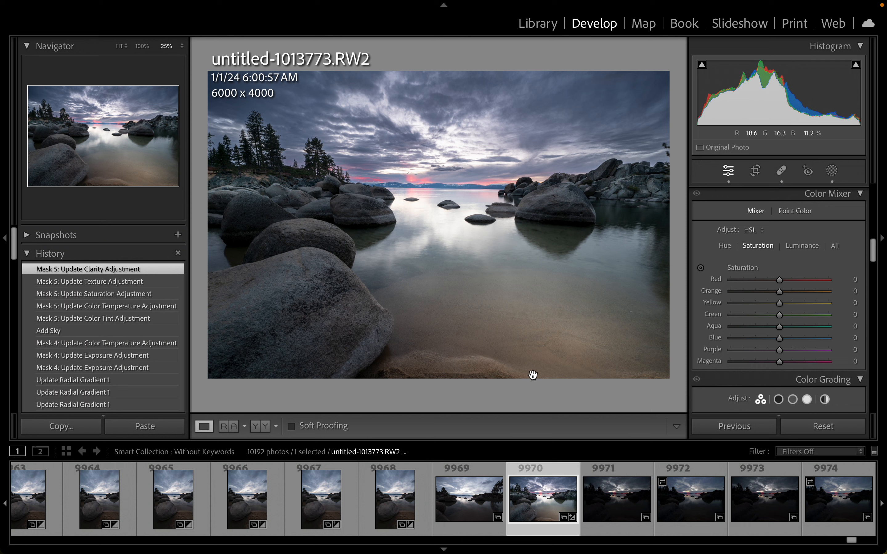
{"action": "left_click", "coordinate": [792, 303]}
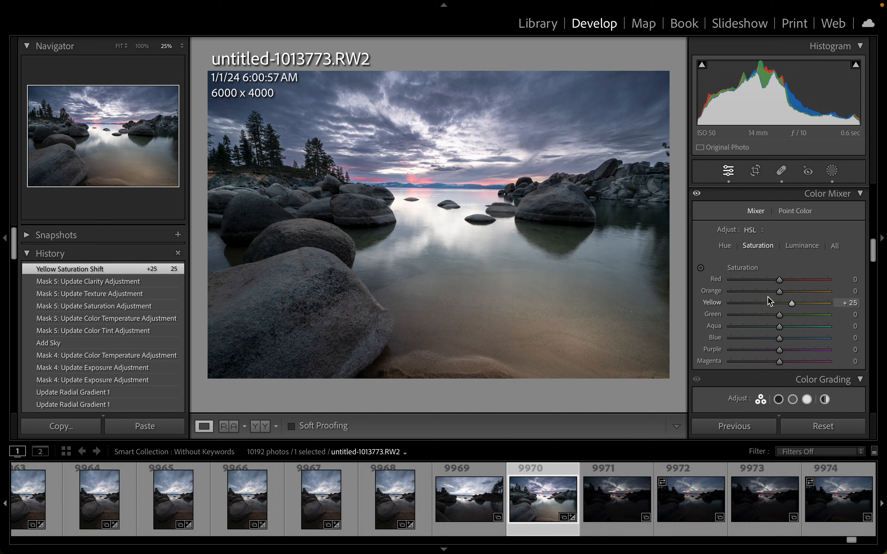
{"action": "left_click", "coordinate": [701, 267]}
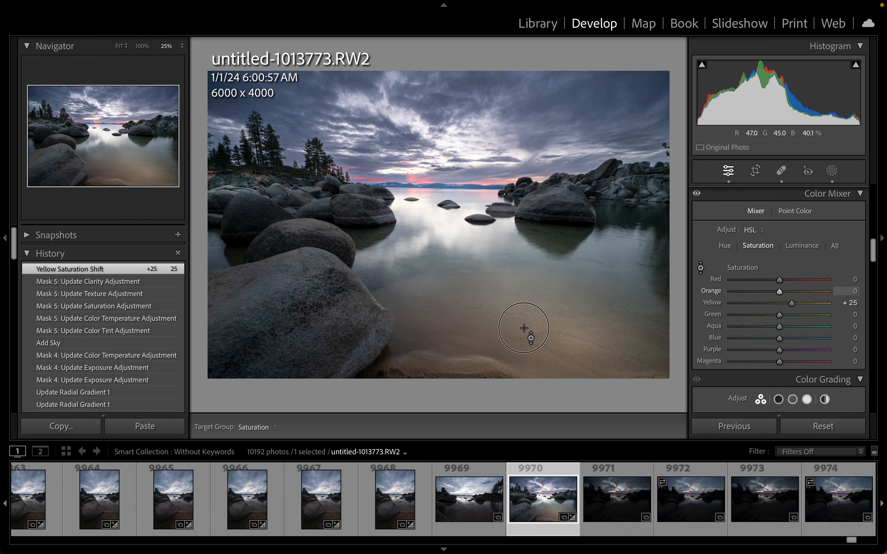
{"action": "left_click_drag", "start_coordinate": [527, 332], "coordinate": [526, 319]}
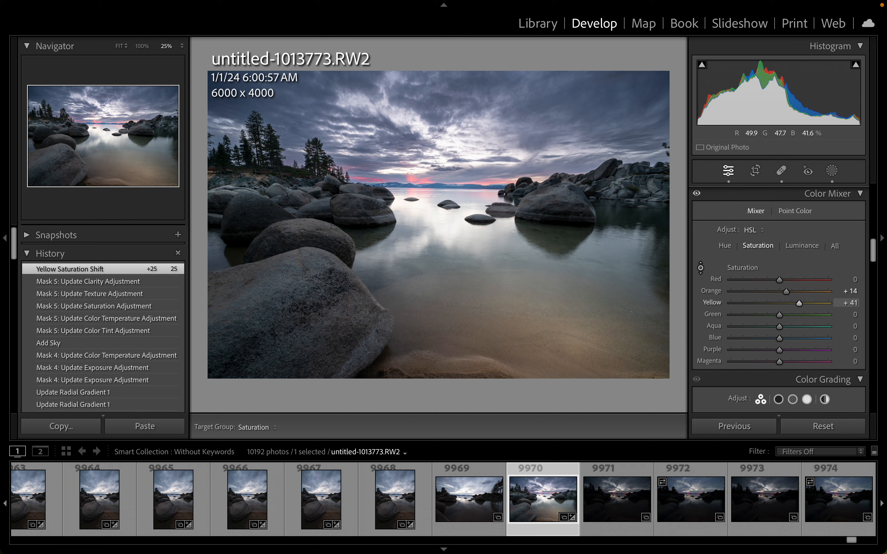
{"action": "mouse_move", "coordinate": [527, 338]}
{"action": "left_mouse_down"}
{"action": "mouse_move", "coordinate": [526, 358]}
{"action": "mouse_move", "coordinate": [527, 346]}
{"action": "left_mouse_up"}
{"action": "left_click_drag", "start_coordinate": [527, 330], "coordinate": [527, 332]}
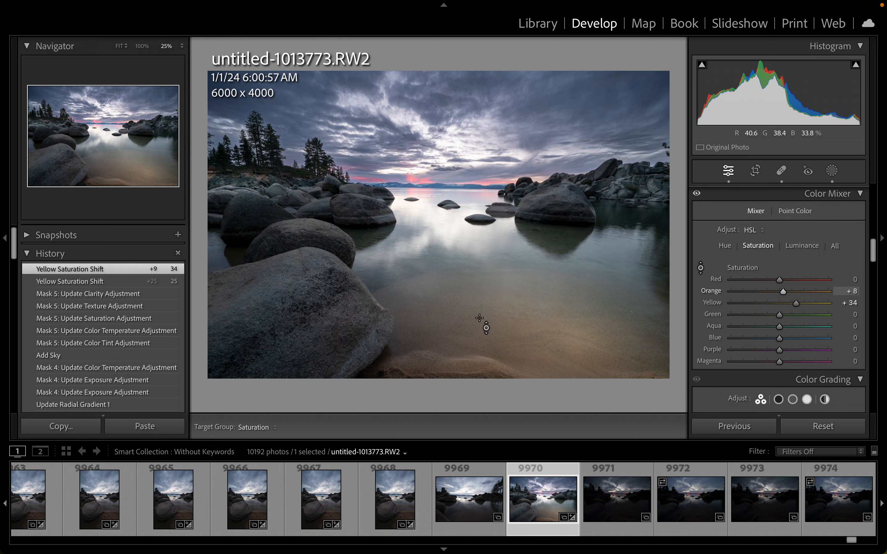
{"action": "key", "text": "Escape"}
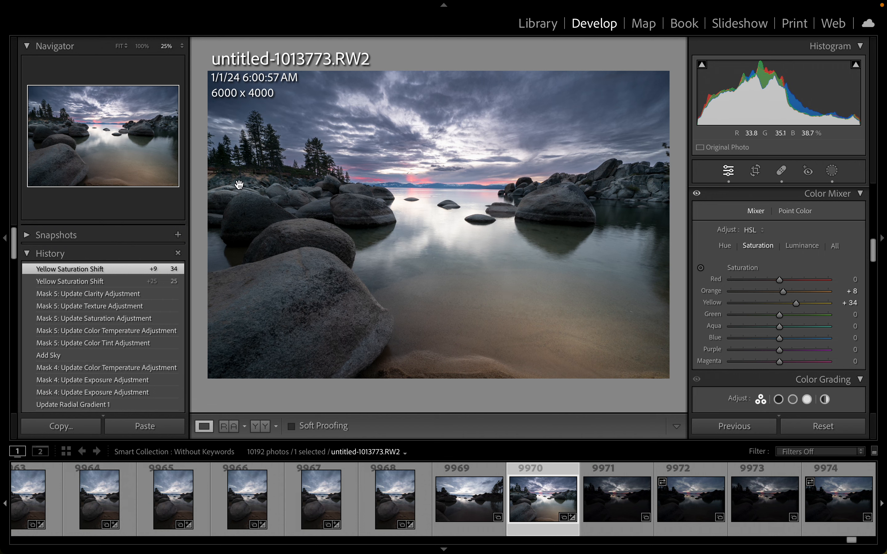
Examine the trees, hillside and shoreline rocks at 50% zoom to judge their color, and return to the full-photo view
{"action": "left_click", "coordinate": [253, 174]}
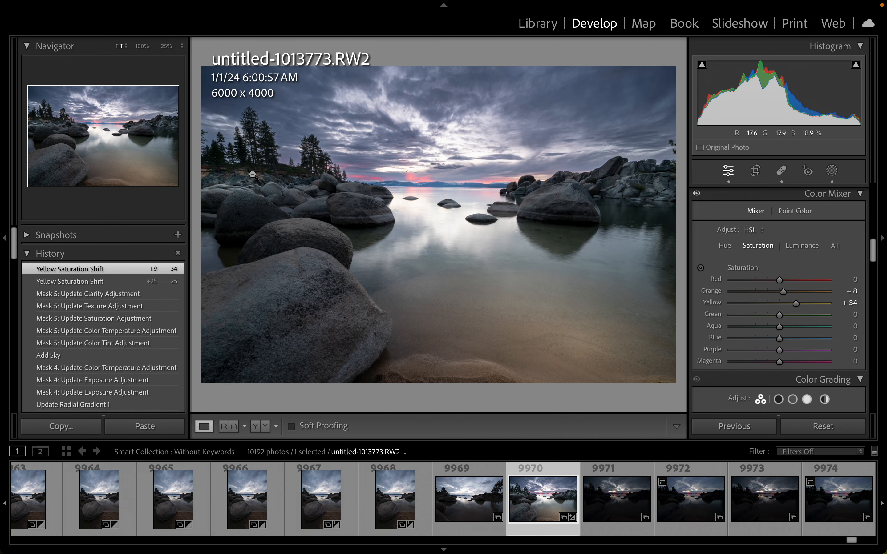
{"action": "left_click", "coordinate": [252, 174]}
{"action": "scroll", "coordinate": [248, 268], "scroll_direction": "left", "scroll_amount": 15}
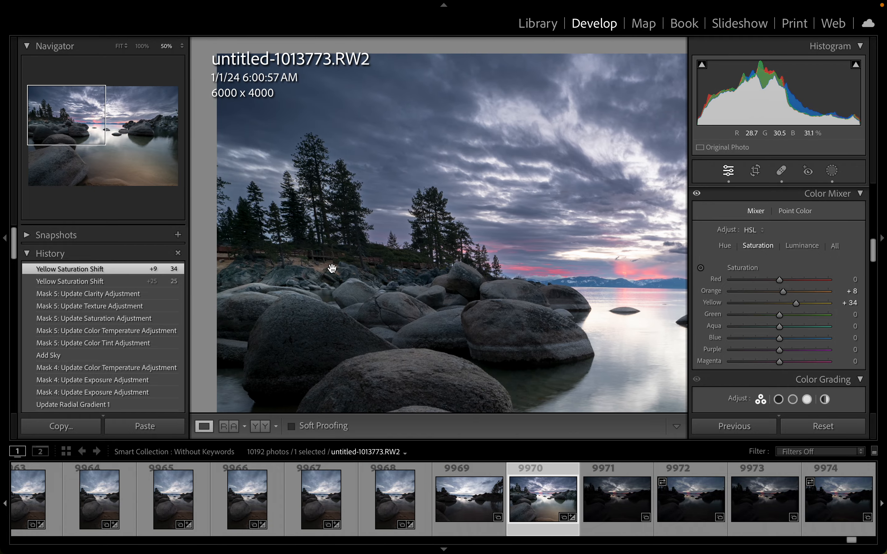
{"action": "left_click", "coordinate": [347, 266]}
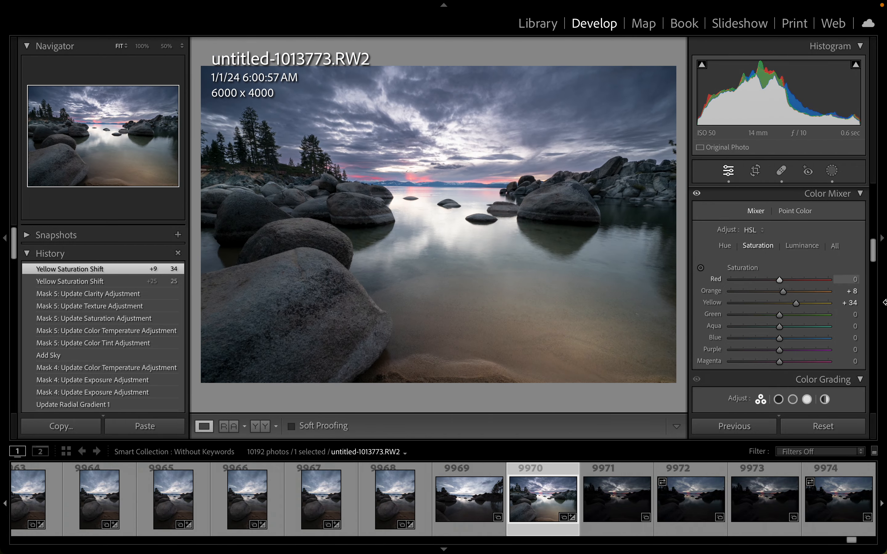
{"action": "scroll", "coordinate": [741, 319], "scroll_direction": "down", "scroll_amount": 5}
{"action": "scroll", "coordinate": [742, 321], "scroll_direction": "down", "scroll_amount": 18}
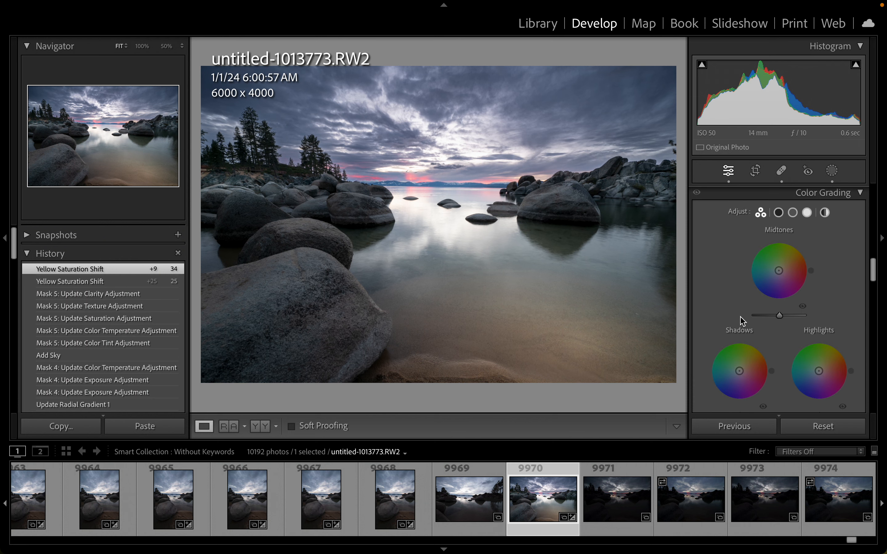
{"action": "scroll", "coordinate": [741, 318], "scroll_direction": "up", "scroll_amount": 15}
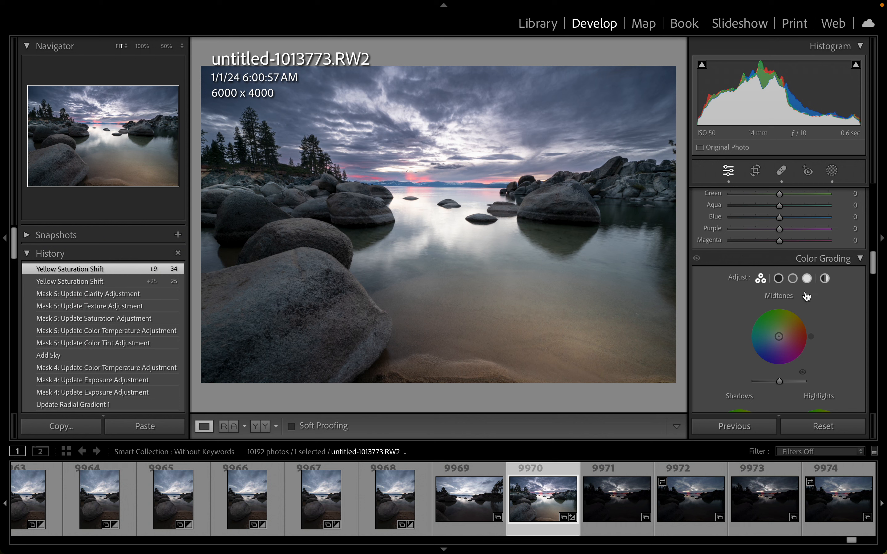
Lower the Blue saturation to -3 in the Color Mixer
{"action": "scroll", "coordinate": [728, 338], "scroll_direction": "down", "scroll_amount": 3}
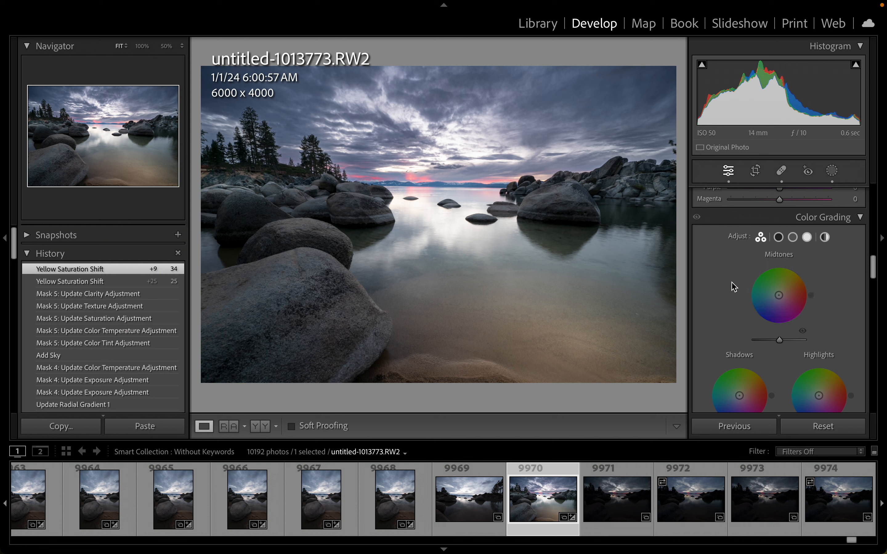
{"action": "scroll", "coordinate": [729, 327], "scroll_direction": "up", "scroll_amount": 10}
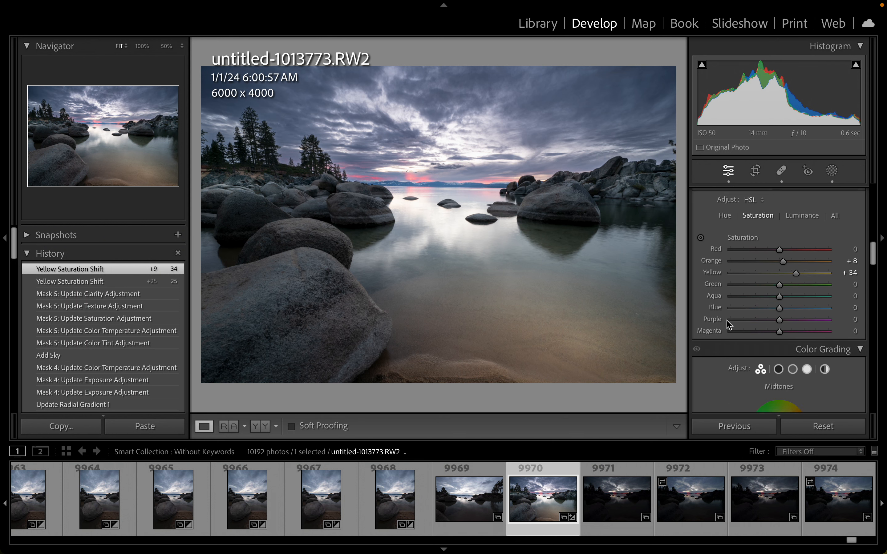
{"action": "mouse_move", "coordinate": [781, 332]}
{"action": "left_mouse_down"}
{"action": "mouse_move", "coordinate": [827, 329]}
{"action": "mouse_move", "coordinate": [783, 339]}
{"action": "left_mouse_up"}
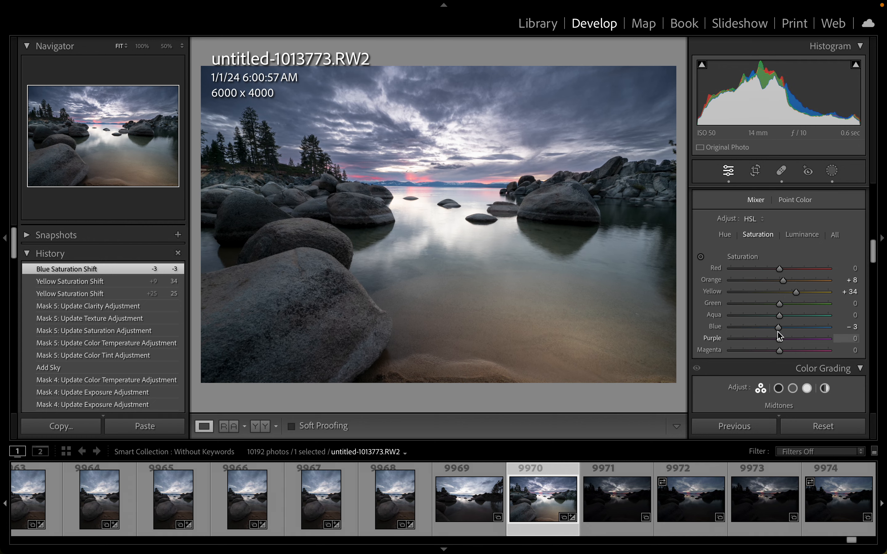
Boost the saturation to Red +20 and Orange +9 by targeting the pink sunset glow above the mountains, and return to the full-photo view
{"action": "left_click", "coordinate": [417, 172]}
{"action": "key", "text": "super+equal"}
{"action": "key", "text": "super+equal"}
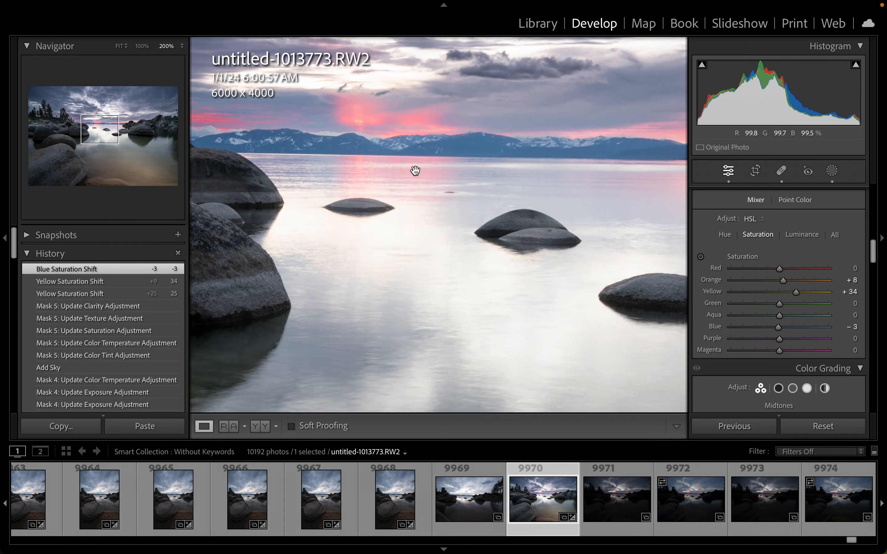
{"action": "scroll", "coordinate": [415, 171], "scroll_direction": "up", "scroll_amount": 5}
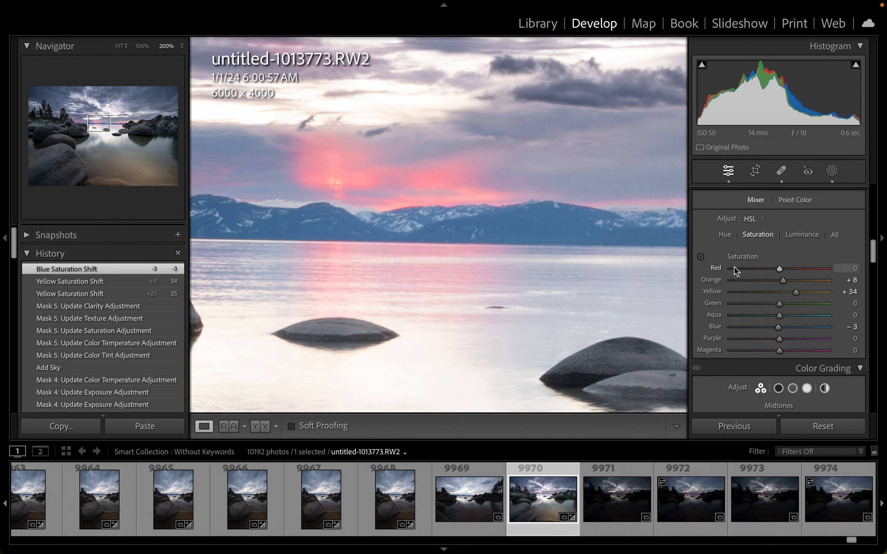
{"action": "left_click", "coordinate": [701, 257]}
{"action": "left_click_drag", "start_coordinate": [327, 167], "coordinate": [325, 165]}
{"action": "key", "text": "super+minus"}
{"action": "key", "text": "super+minus"}
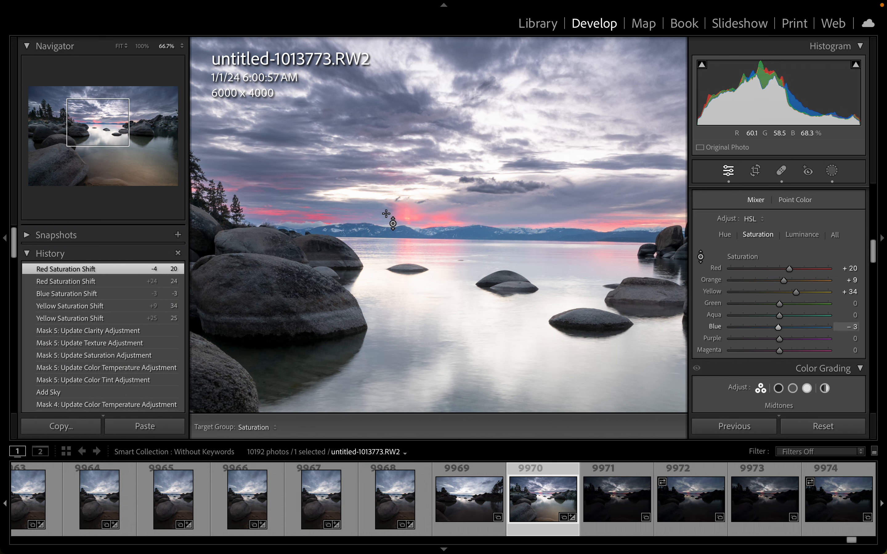
{"action": "left_click", "coordinate": [447, 216]}
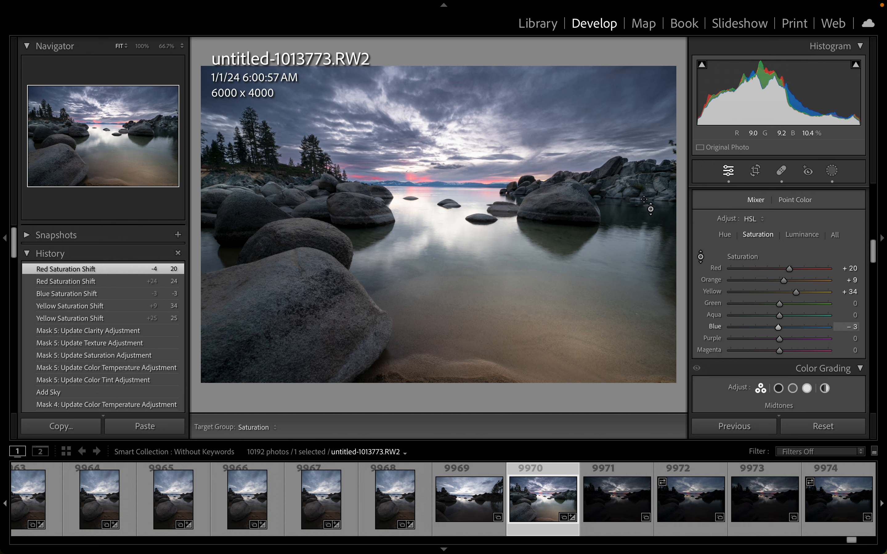
{"action": "left_click", "coordinate": [702, 244]}
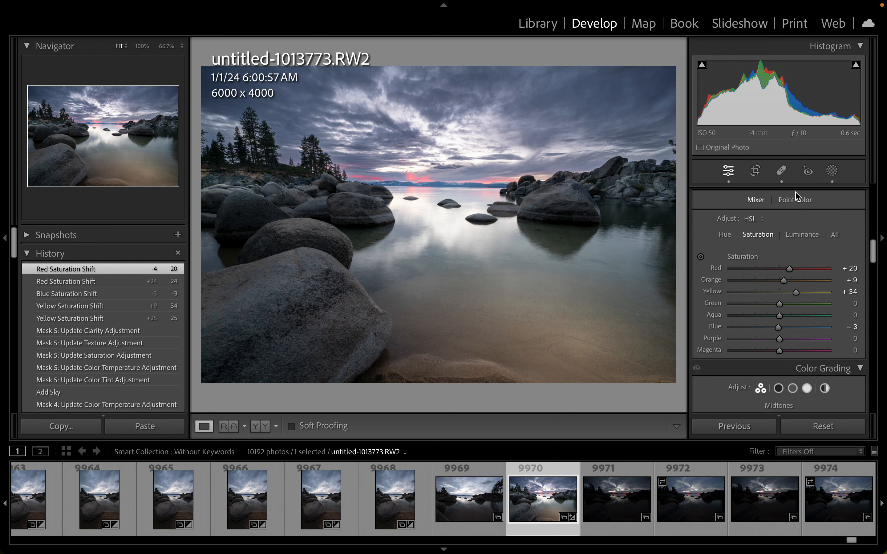
Add a radial gradient mask with Feather 100 over the dark boulders along the left shore
{"action": "left_click", "coordinate": [831, 170]}
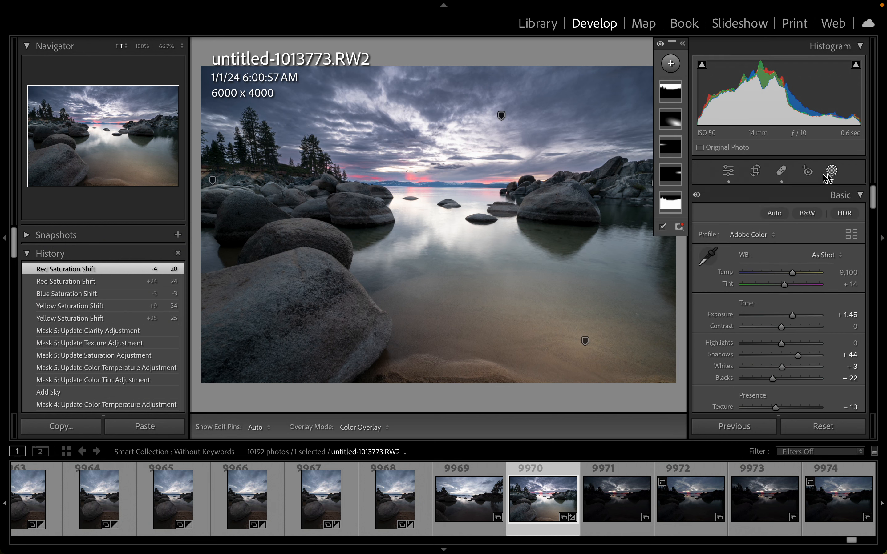
{"action": "left_click", "coordinate": [671, 65]}
{"action": "left_click", "coordinate": [717, 209]}
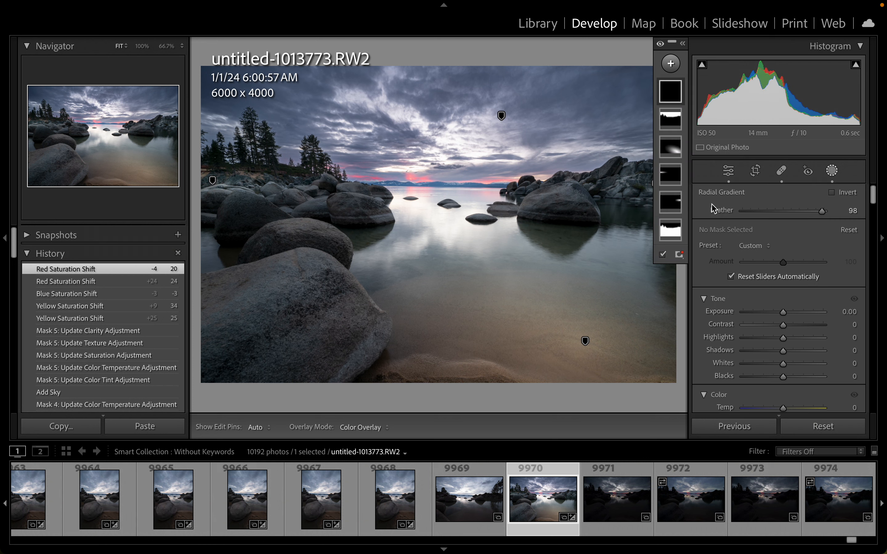
{"action": "left_click_drag", "start_coordinate": [204, 246], "coordinate": [446, 289]}
{"action": "left_click_drag", "start_coordinate": [204, 254], "coordinate": [219, 226]}
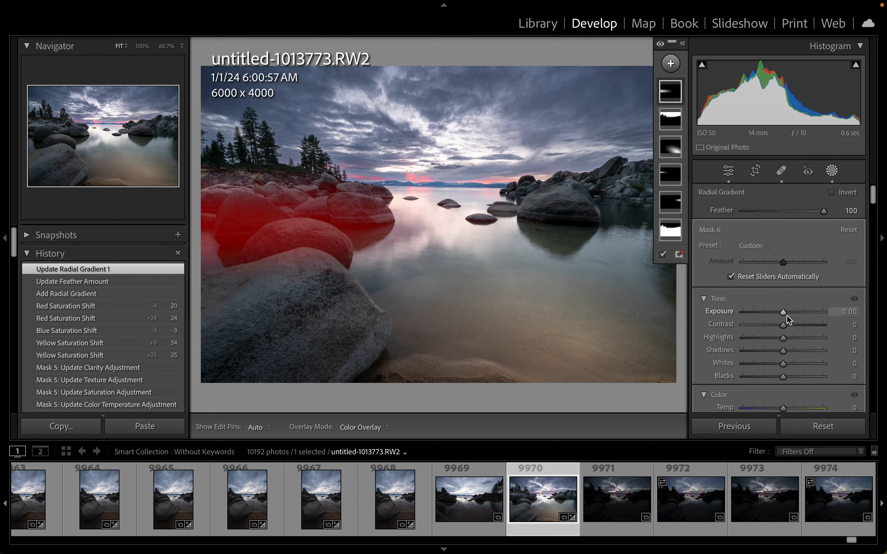
Raise the boulder mask's Exposure to 1.77, finish masking, and compare the result with the original side by side
{"action": "left_click_drag", "start_coordinate": [783, 312], "coordinate": [801, 313]}
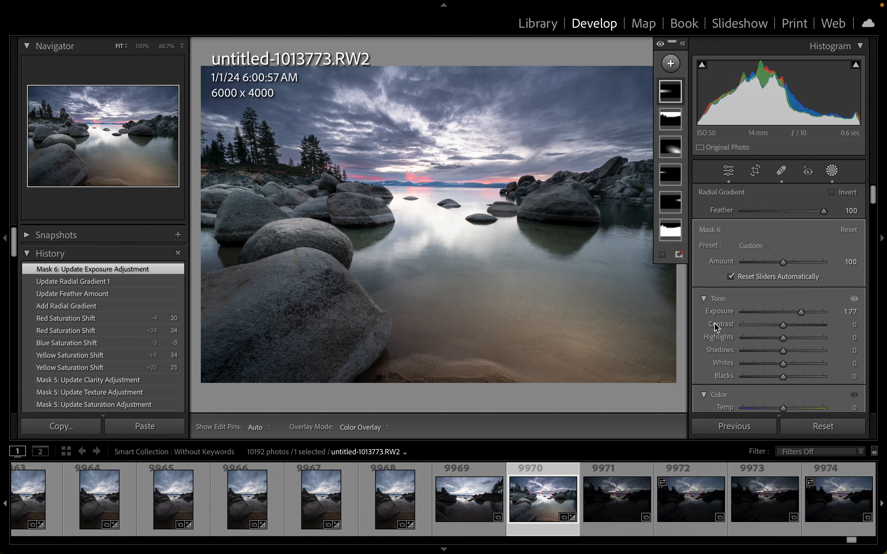
{"action": "key", "text": "shift+w"}
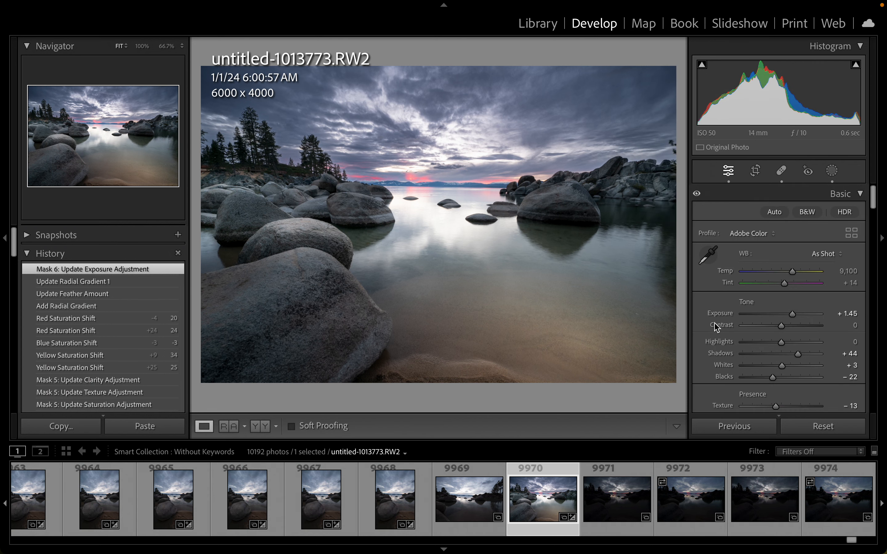
{"action": "left_click", "coordinate": [264, 427]}
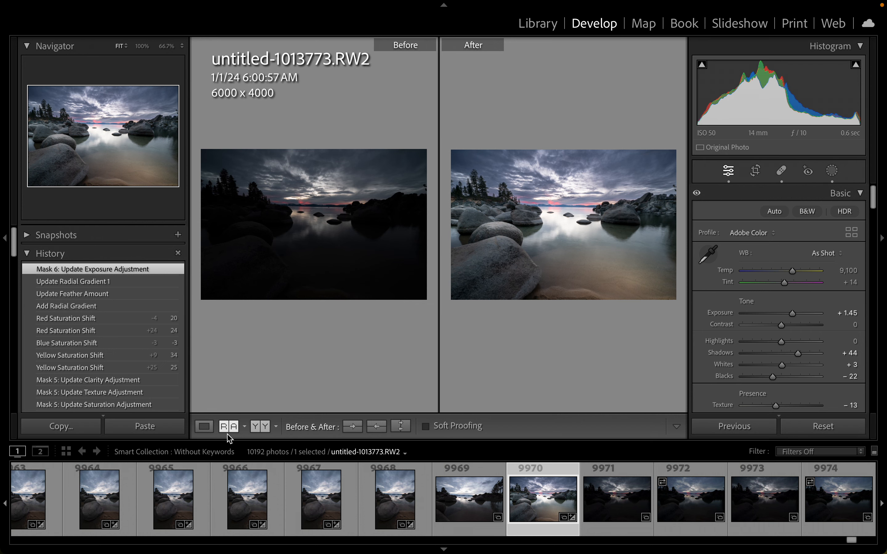
{"action": "left_click", "coordinate": [203, 426]}
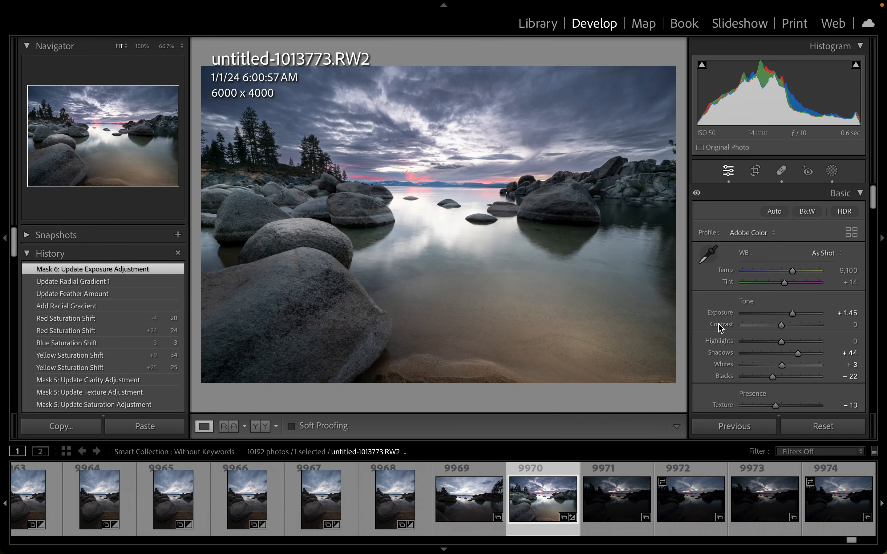
Add a subtle dark post-crop vignette with Amount -3 and Feather 100
{"action": "scroll", "coordinate": [733, 341], "scroll_direction": "down", "scroll_amount": 10}
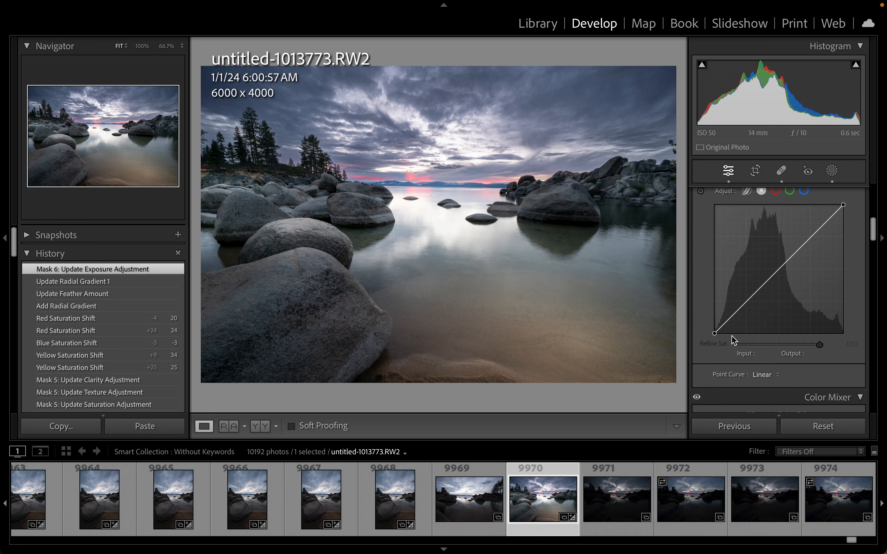
{"action": "scroll", "coordinate": [733, 341], "scroll_direction": "down", "scroll_amount": 15}
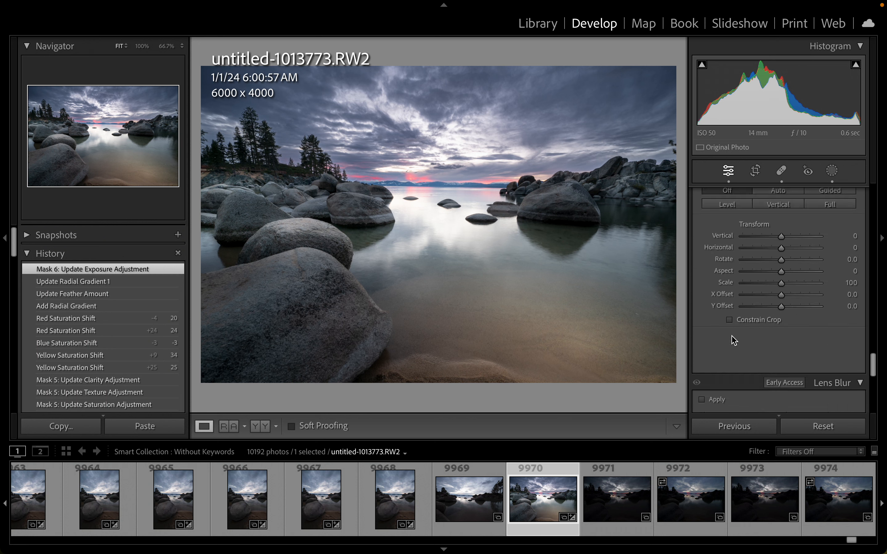
{"action": "scroll", "coordinate": [776, 316], "scroll_direction": "down", "scroll_amount": 2}
{"action": "left_click", "coordinate": [781, 283]}
{"action": "left_click_drag", "start_coordinate": [781, 284], "coordinate": [861, 324]}
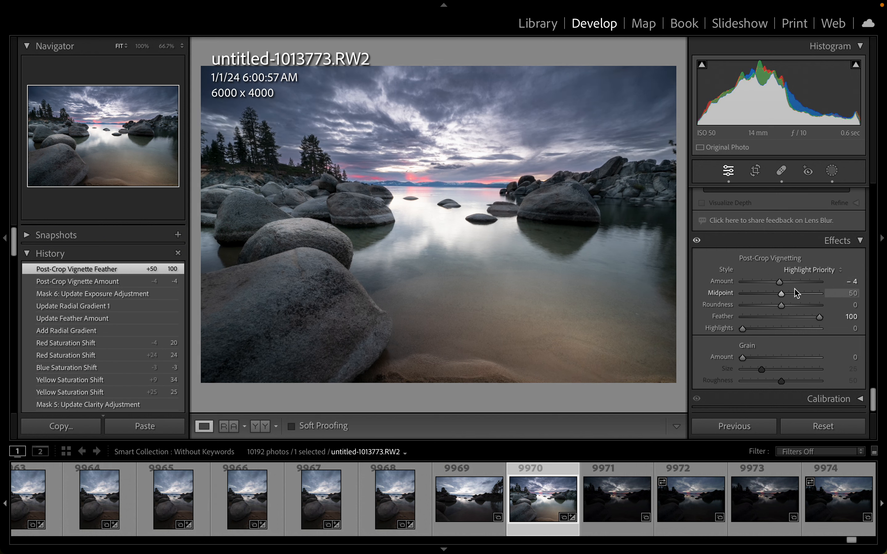
{"action": "left_click_drag", "start_coordinate": [781, 284], "coordinate": [783, 285]}
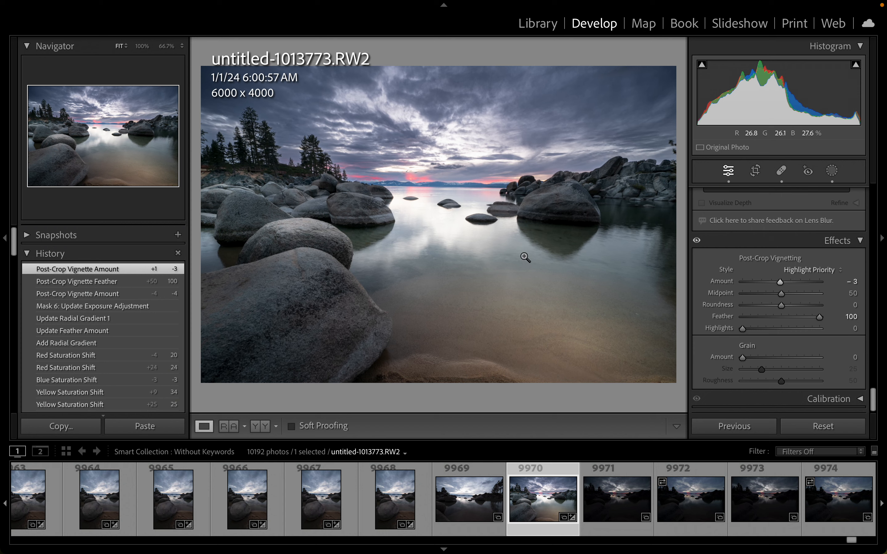
Review the color, tone and presence settings, and compare the full photo before and after the edits
{"action": "scroll", "coordinate": [842, 264], "scroll_direction": "up", "scroll_amount": 10}
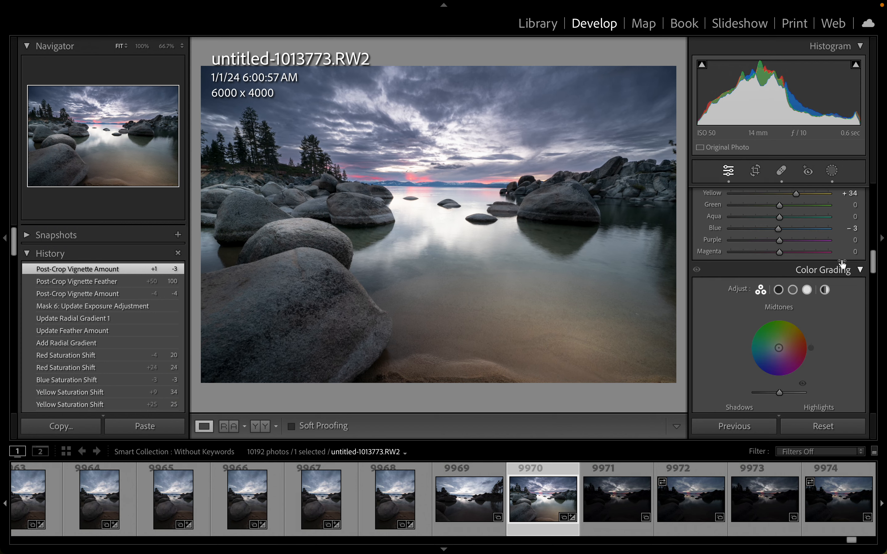
{"action": "scroll", "coordinate": [842, 264], "scroll_direction": "up", "scroll_amount": 10}
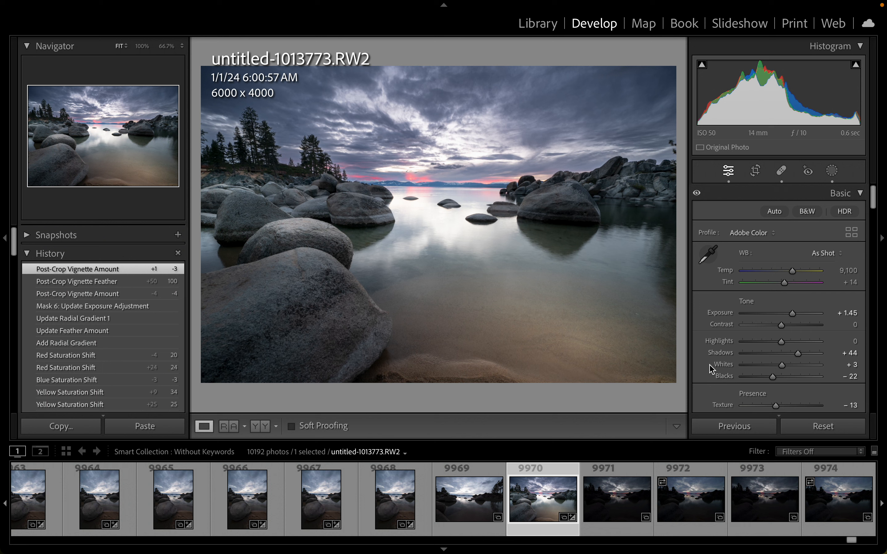
{"action": "scroll", "coordinate": [710, 368], "scroll_direction": "down", "scroll_amount": 5}
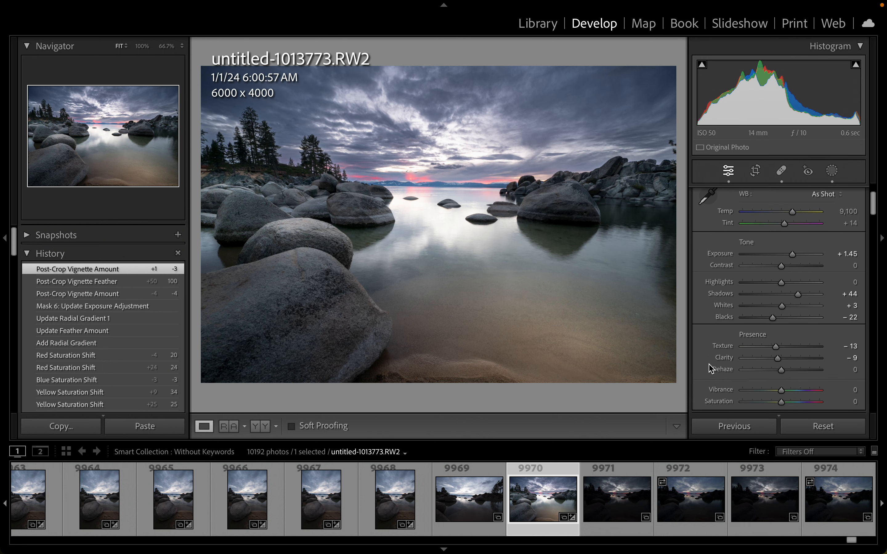
{"action": "scroll", "coordinate": [710, 367], "scroll_direction": "up", "scroll_amount": 5}
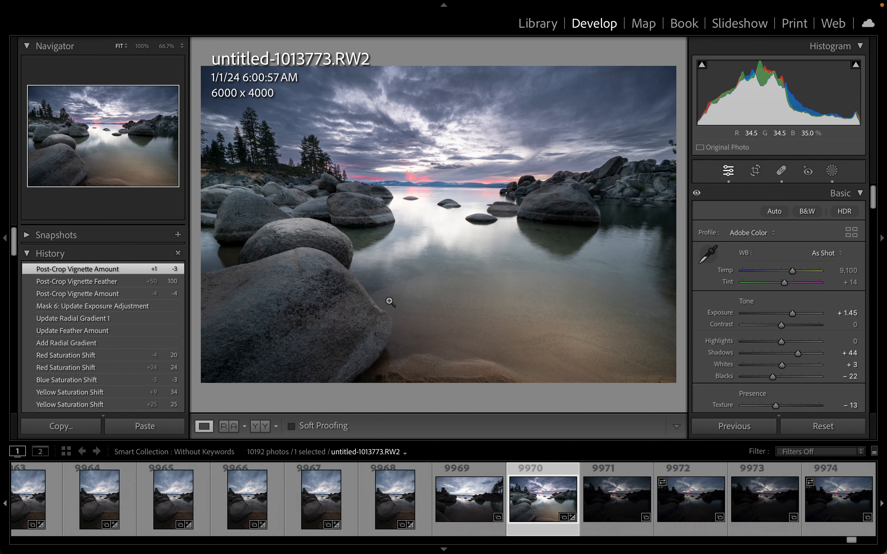
{"action": "key", "text": "backslash"}
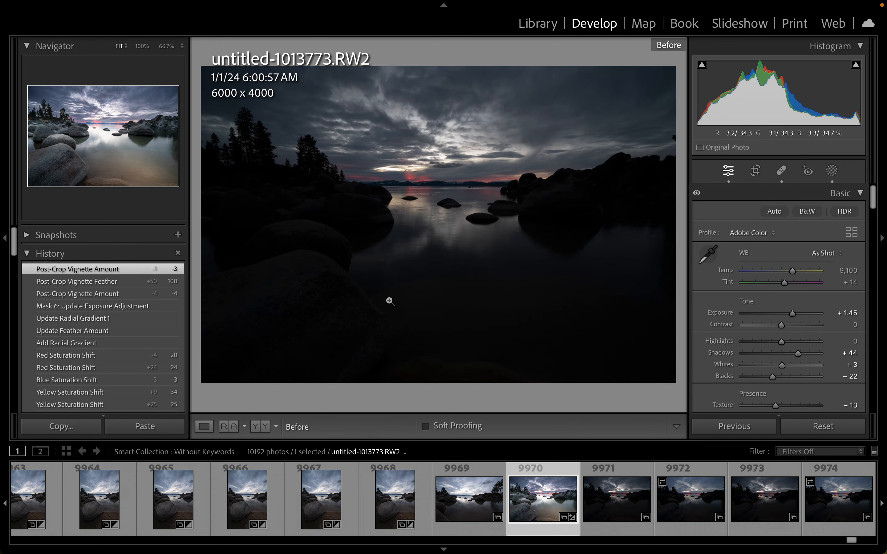
{"action": "key", "text": "backslash"}
{"action": "key", "text": "backslash"}
{"action": "key", "text": "backslash"}
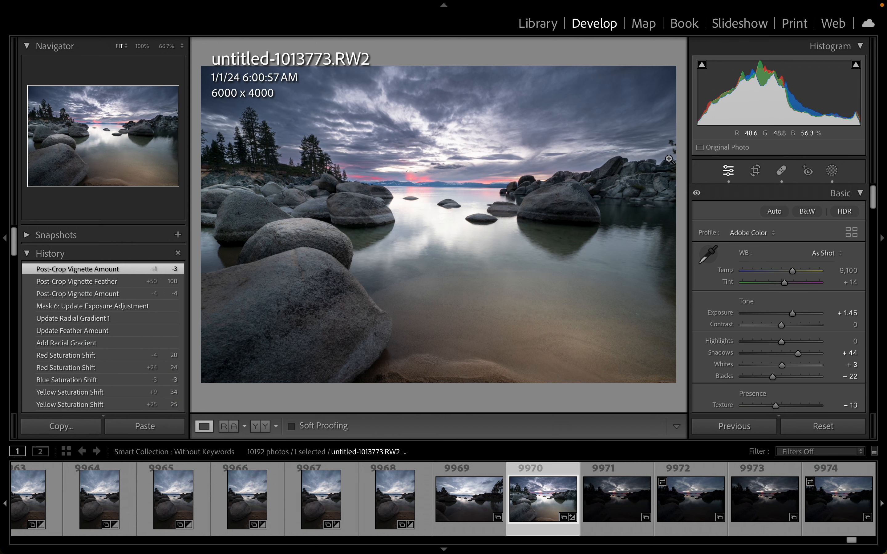
Straighten the horizon with a crop angle of -0.60 and apply the crop
{"action": "left_click", "coordinate": [755, 171]}
{"action": "left_click_drag", "start_coordinate": [675, 409], "coordinate": [677, 409]}
{"action": "key", "text": "Return"}
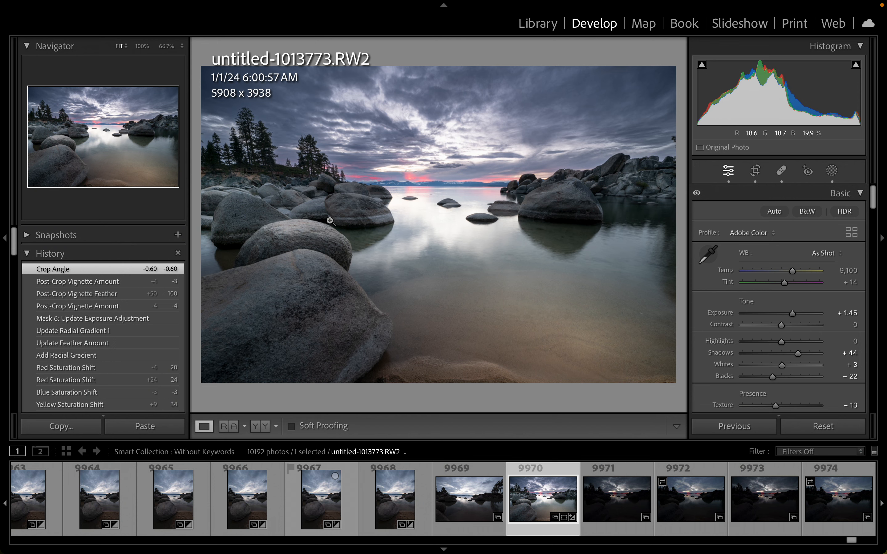
Compare the straightened photo with the original side by side, and return to the single-photo view
{"action": "left_click", "coordinate": [274, 427]}
{"action": "left_click", "coordinate": [259, 428]}
{"action": "left_click", "coordinate": [258, 428]}
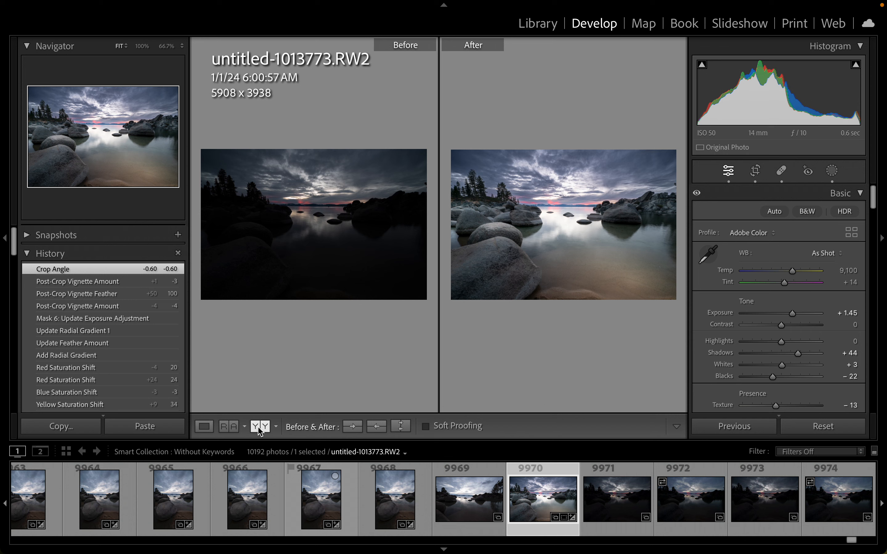
{"action": "left_click", "coordinate": [202, 429]}
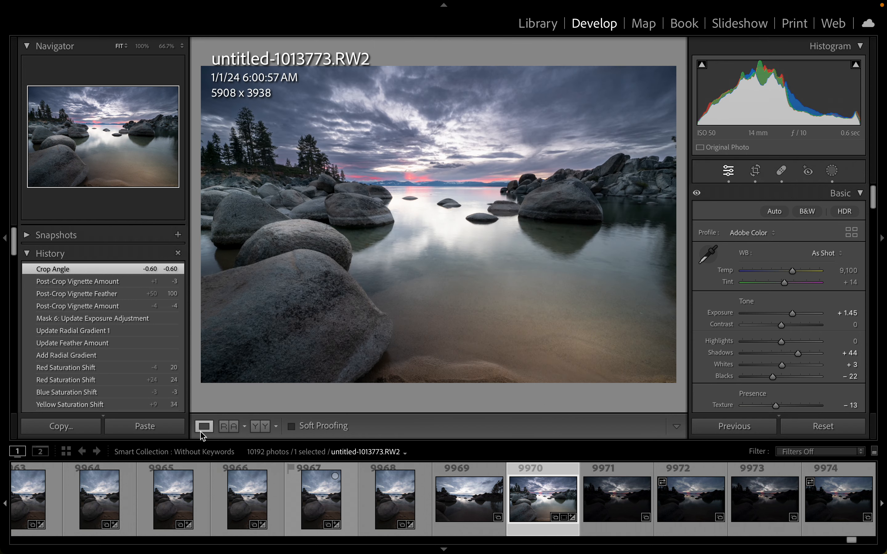
{"action": "mouse_move", "coordinate": [687, 7]}
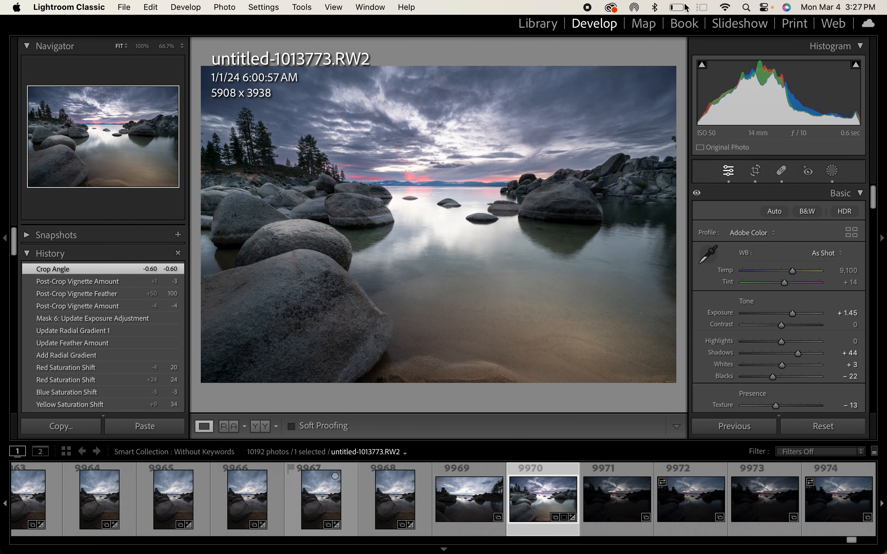